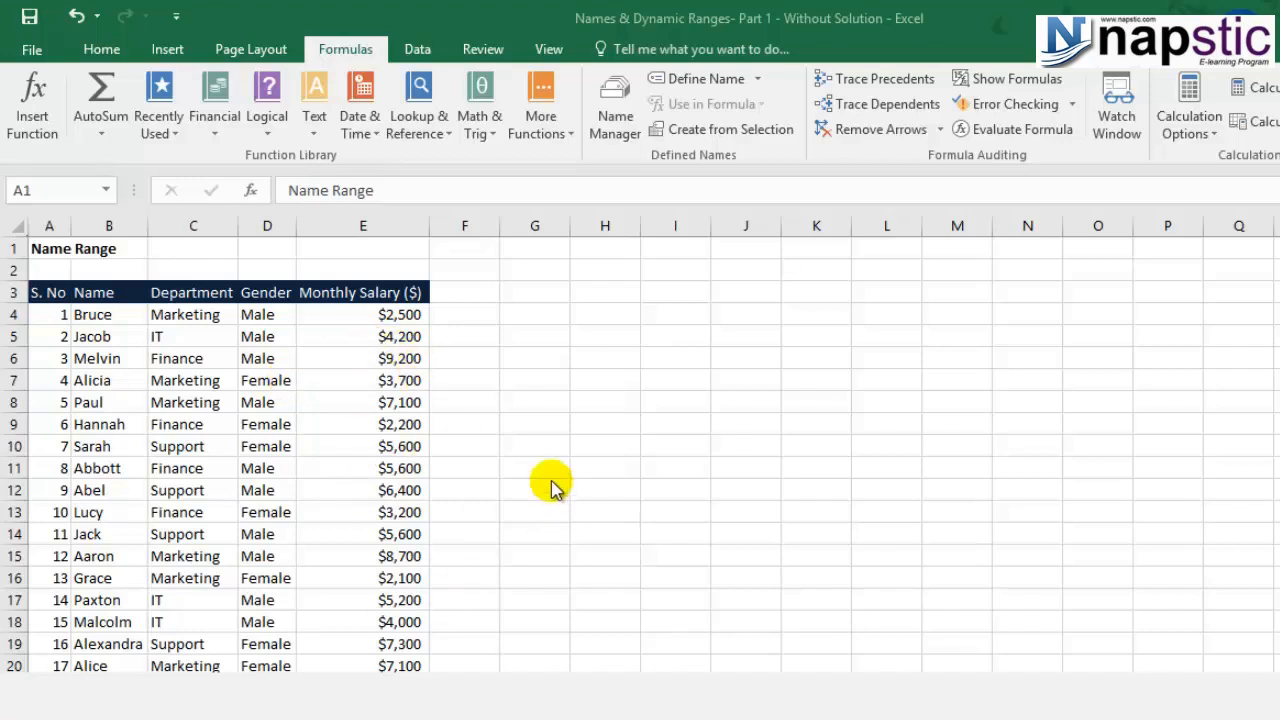
Step: Total the monthly salaries in cell G10 with the formula =SUM(E4:E21)
{"action": "left_click", "coordinate": [541, 447]}
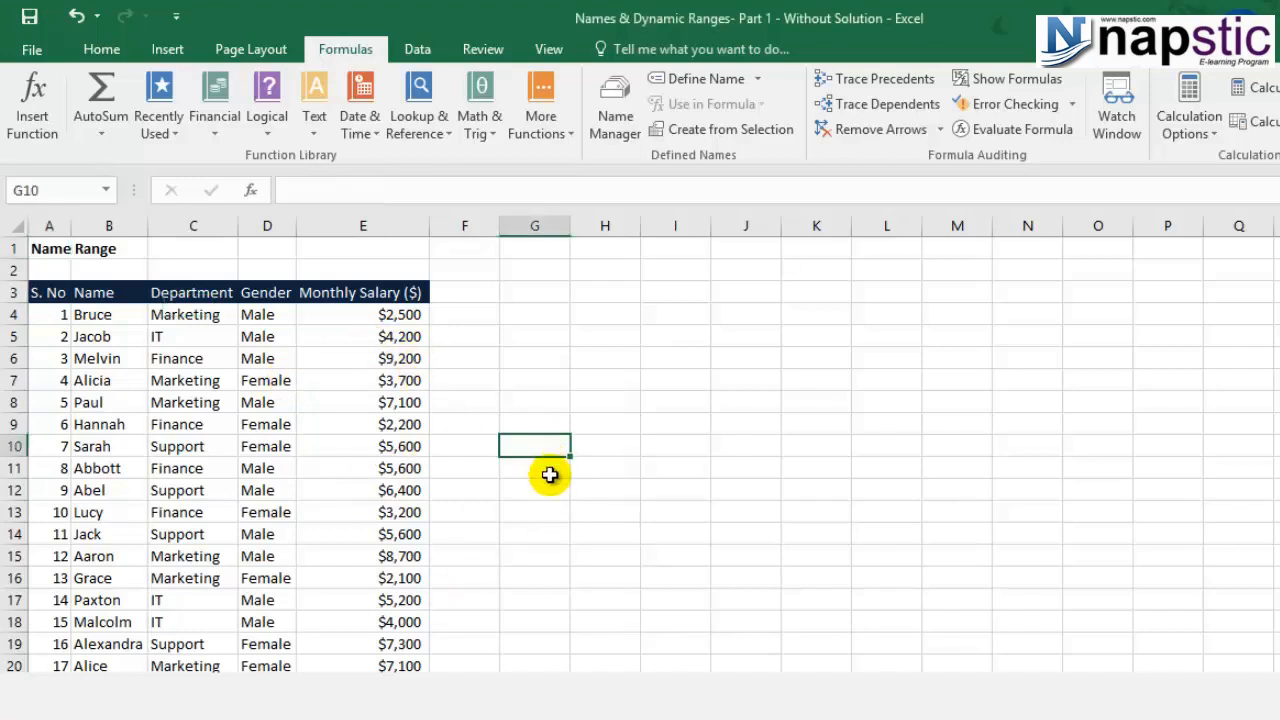
{"action": "type", "text": "=sum"}
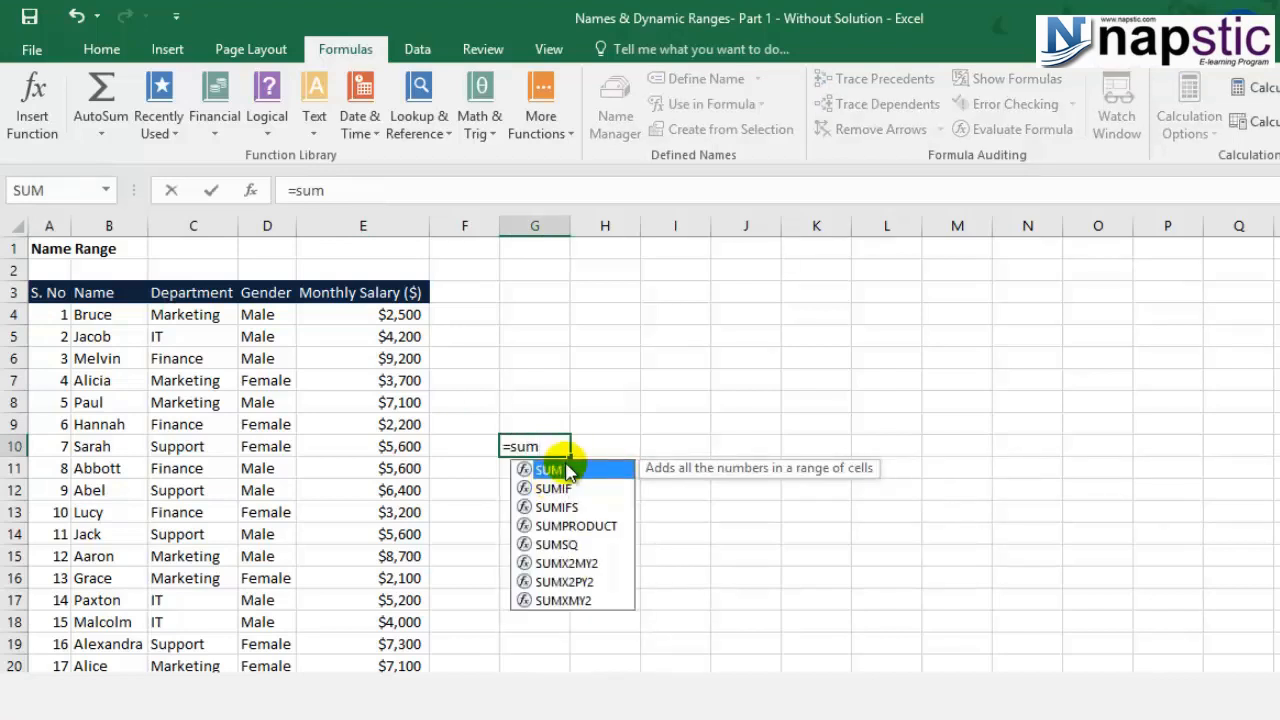
{"action": "double_click", "coordinate": [568, 470]}
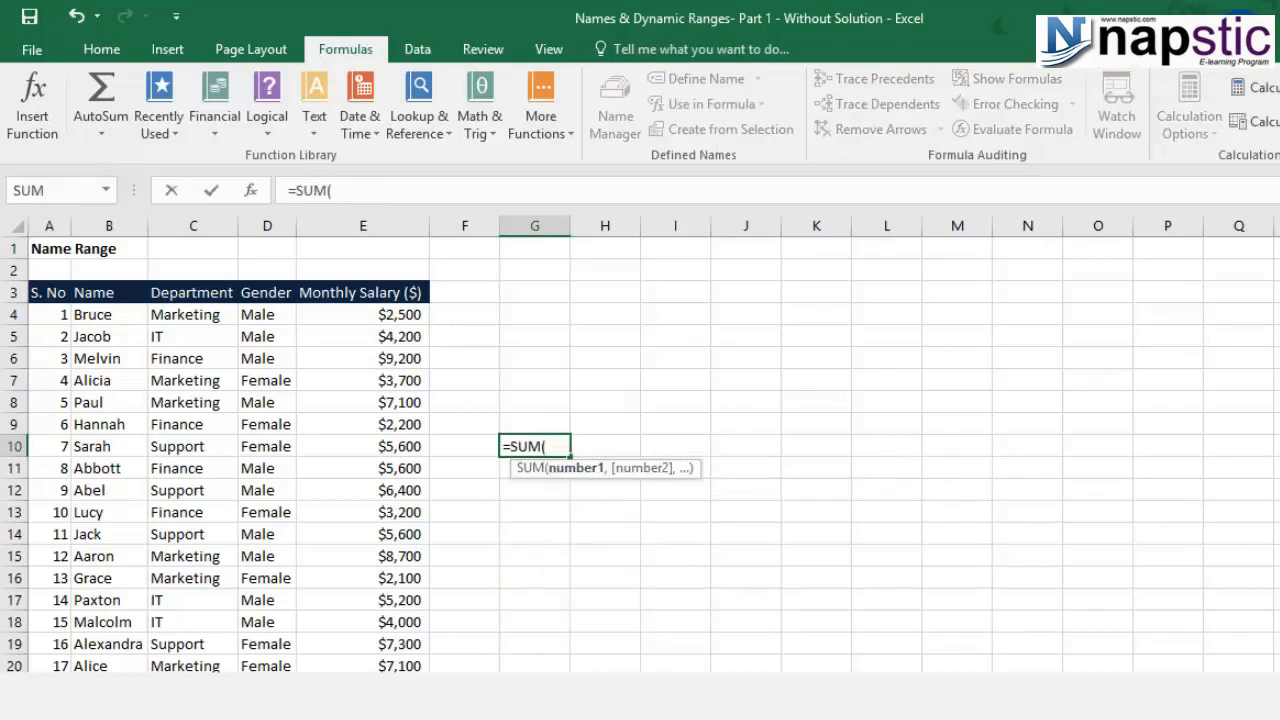
{"action": "left_click_drag", "start_coordinate": [376, 314], "coordinate": [389, 676]}
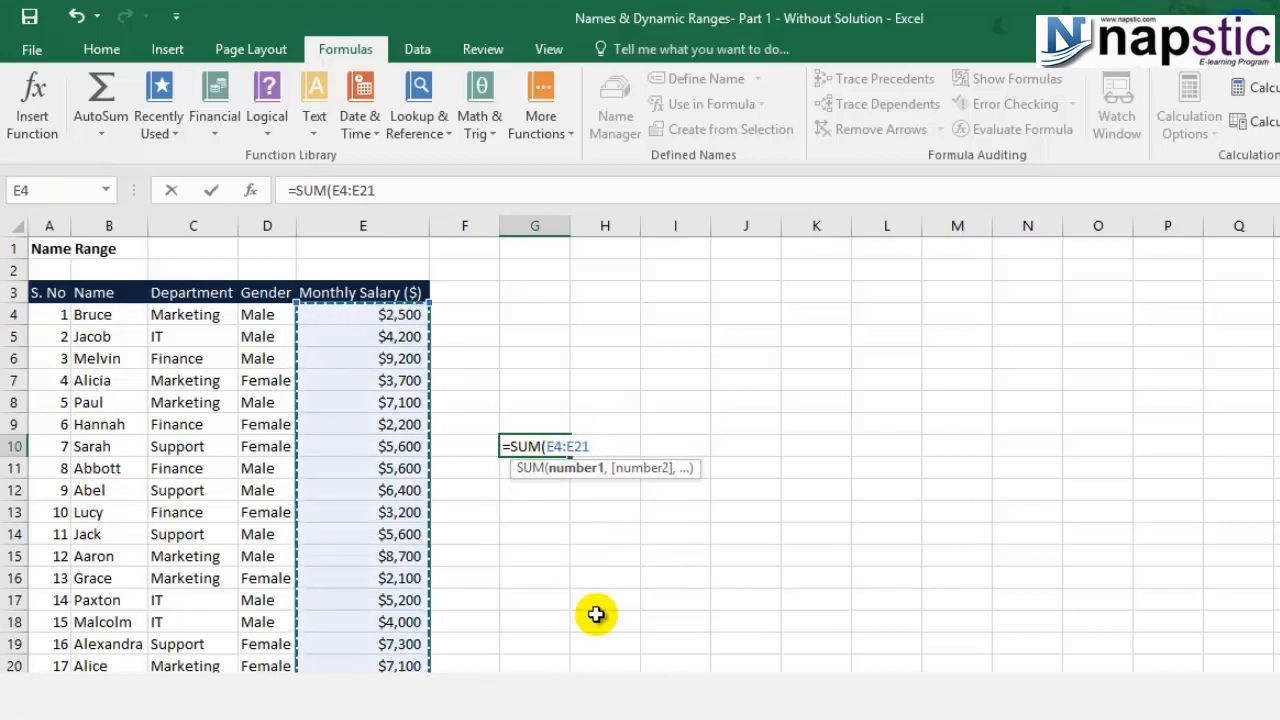
{"action": "type", "text": ")"}
{"action": "key", "text": "Return"}
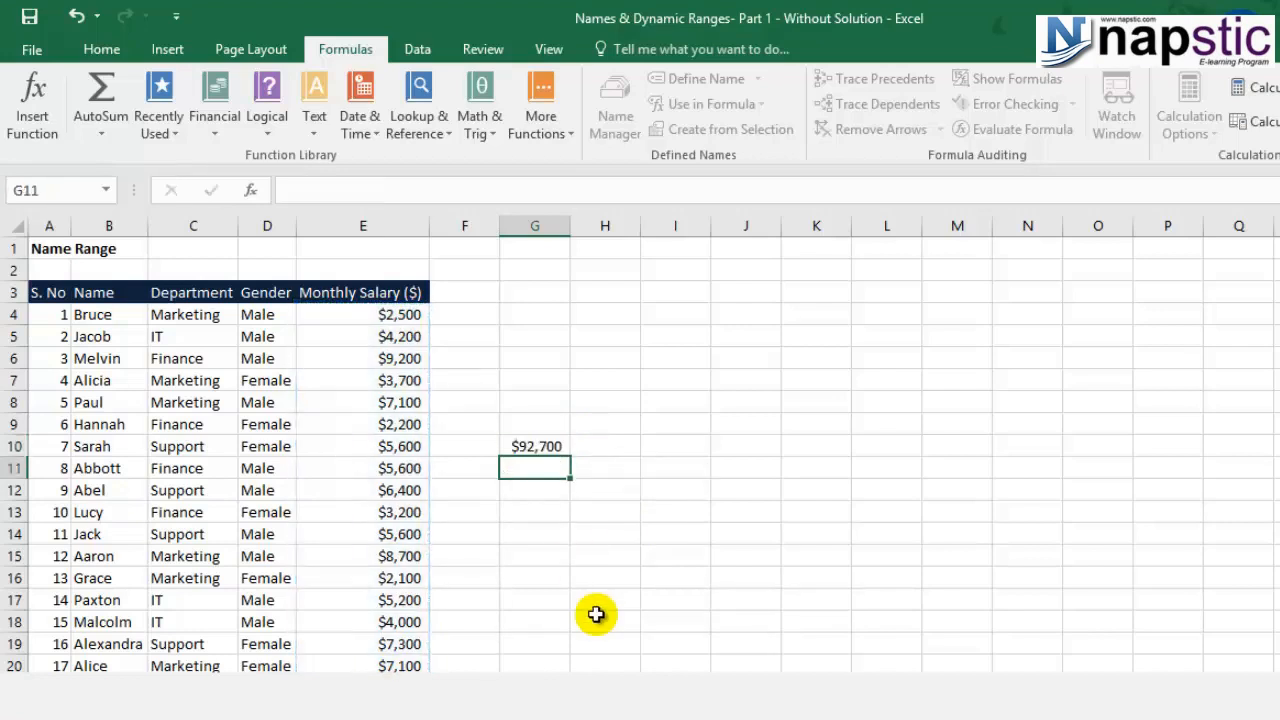
Step: Inspect the cell range used as the argument of the SUM formula in G10
{"action": "left_click", "coordinate": [535, 446]}
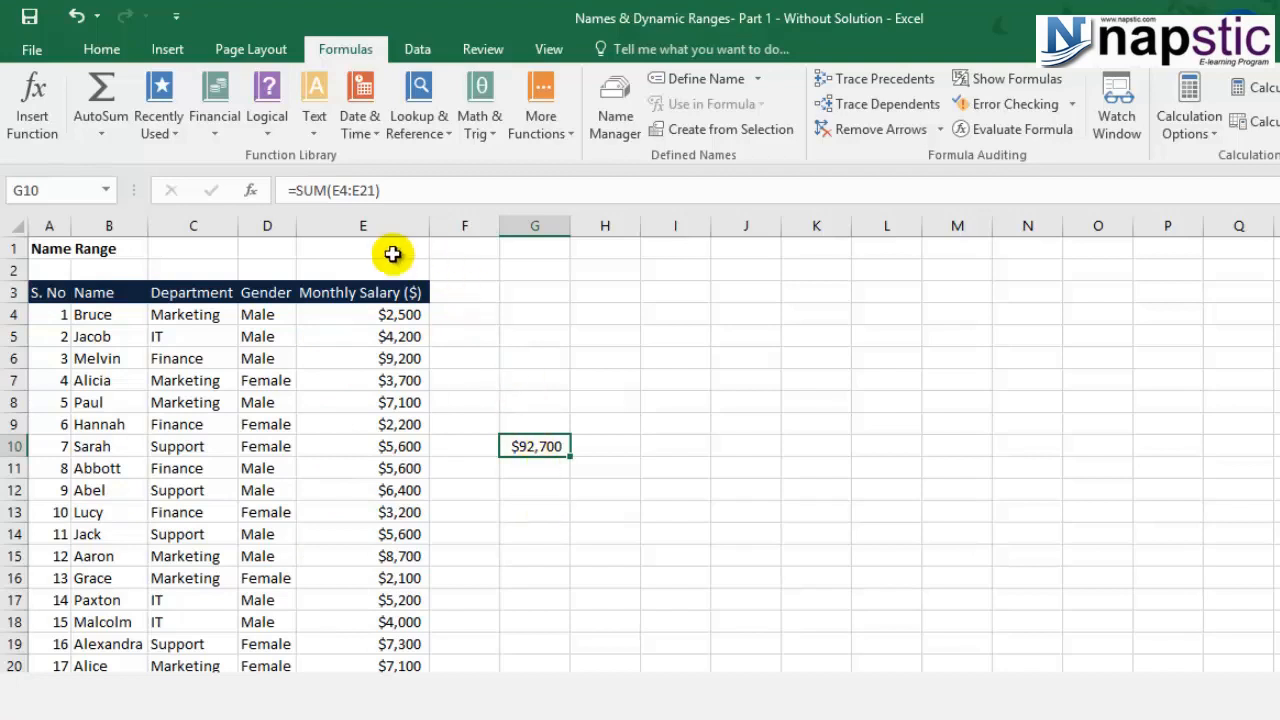
{"action": "key", "text": "F2"}
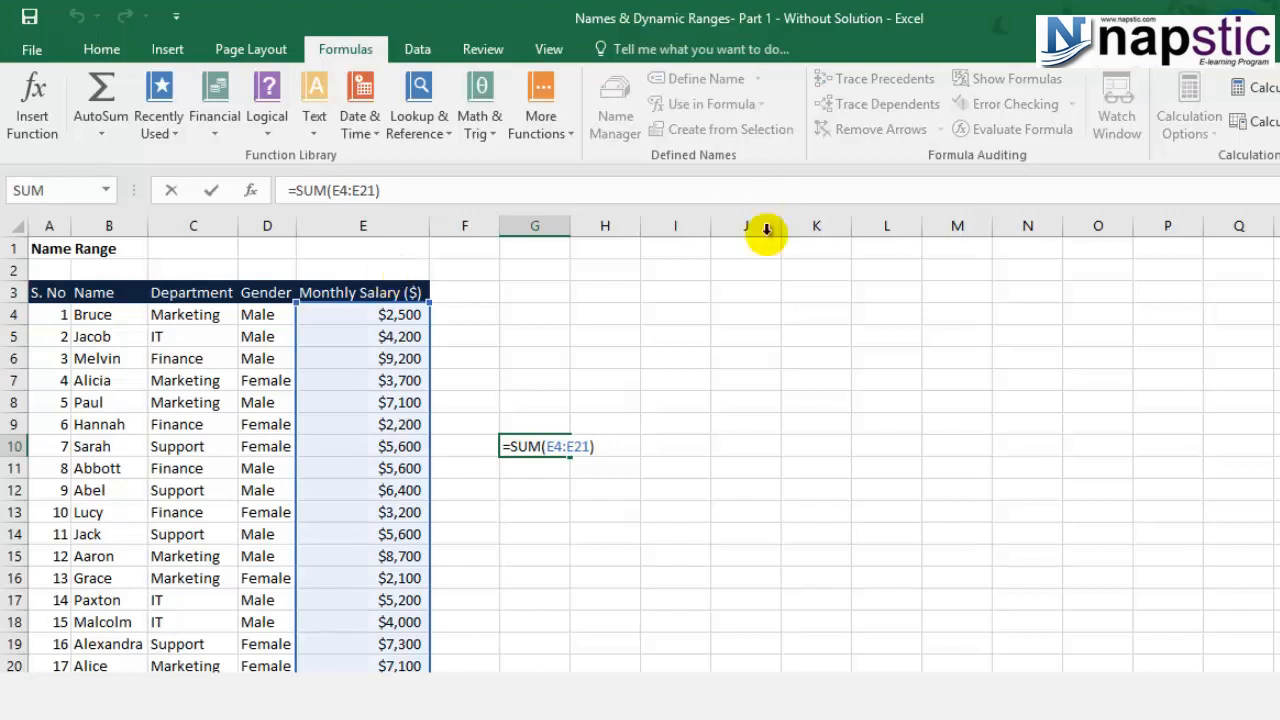
{"action": "left_click_drag", "start_coordinate": [547, 447], "coordinate": [580, 444]}
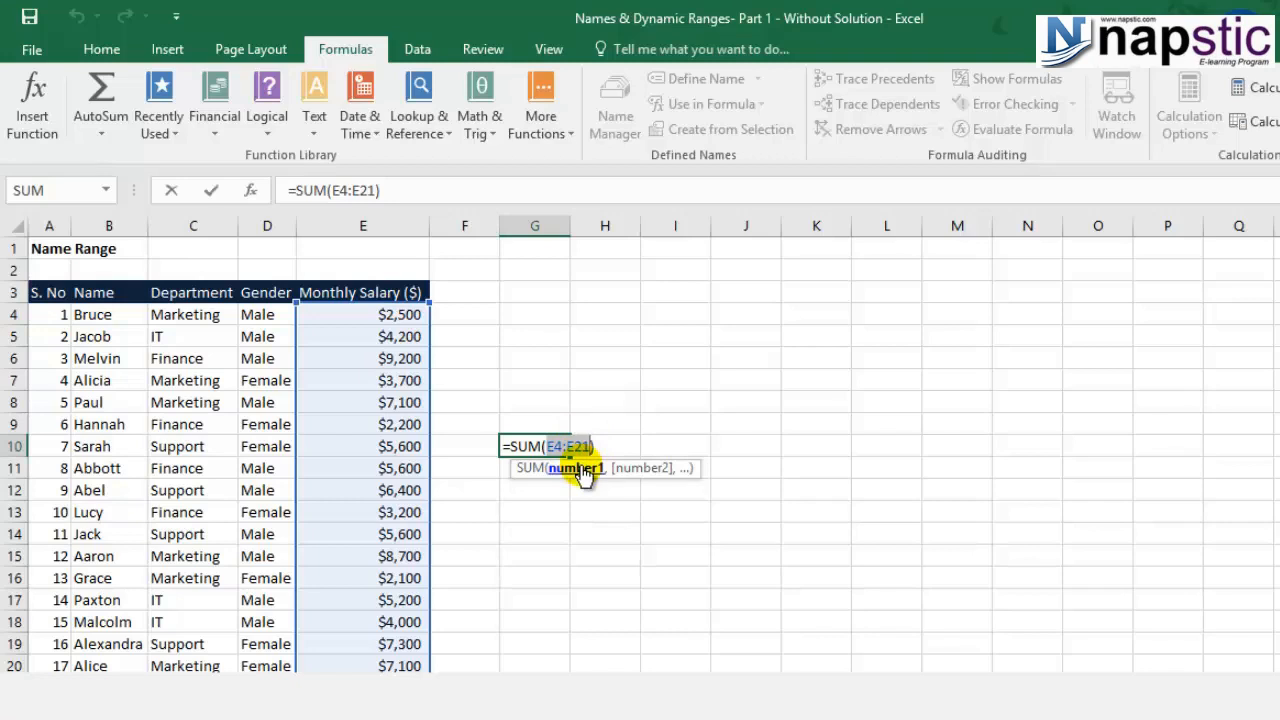
{"action": "key", "text": "ctrl+Return"}
Step: Define the name Monthly_Salary with Workbook scope for the salary cells E4:E21 using the Name Manager
{"action": "left_click_drag", "start_coordinate": [395, 318], "coordinate": [395, 668]}
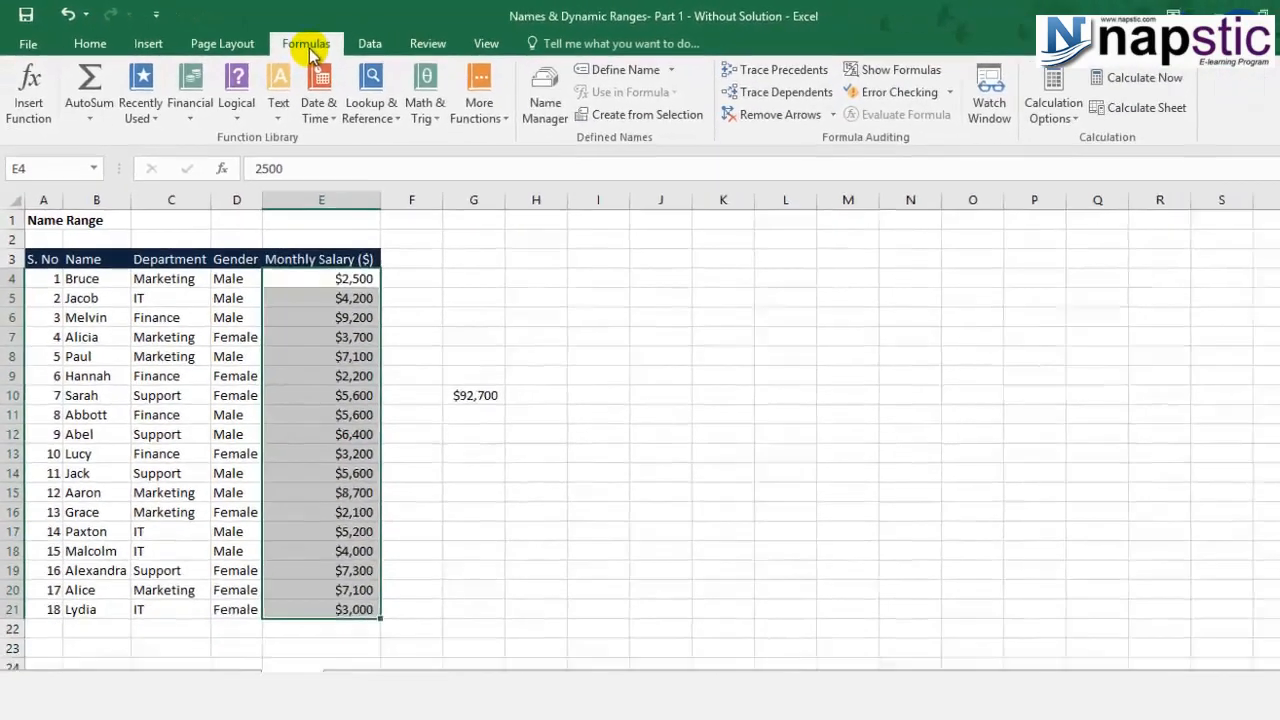
{"action": "left_click", "coordinate": [845, 158]}
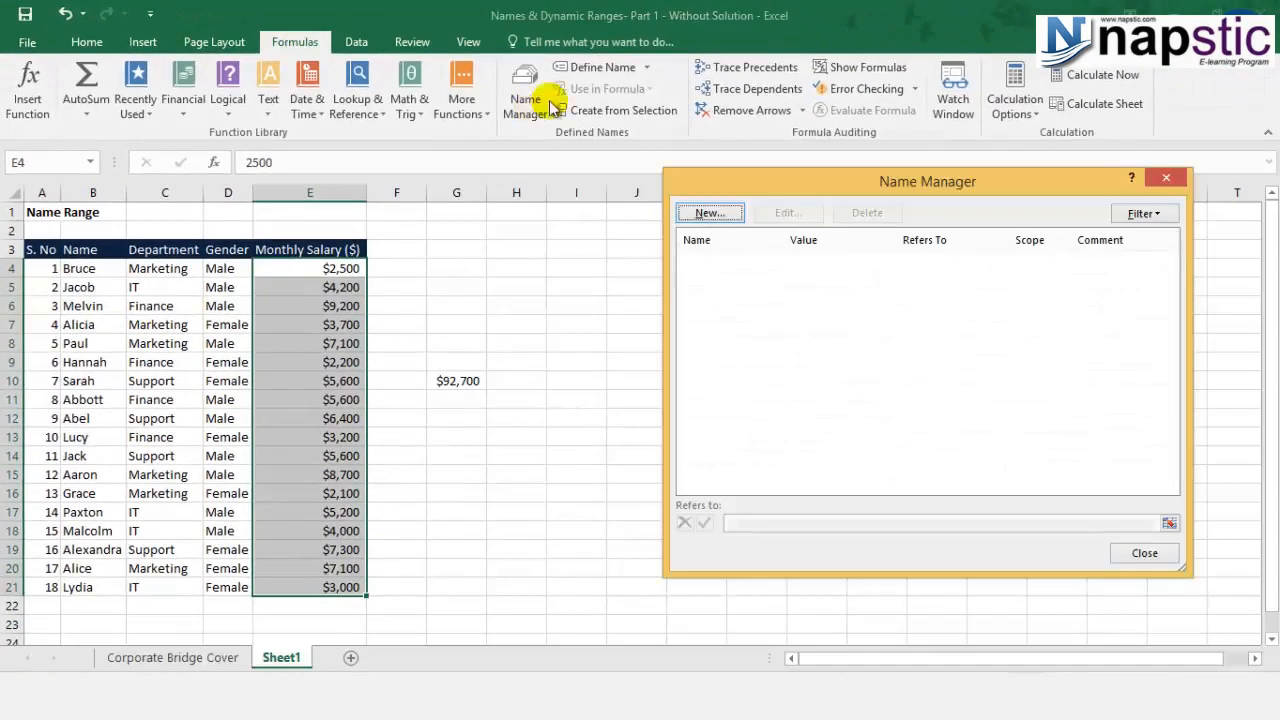
{"action": "left_click_drag", "start_coordinate": [940, 184], "coordinate": [836, 189]}
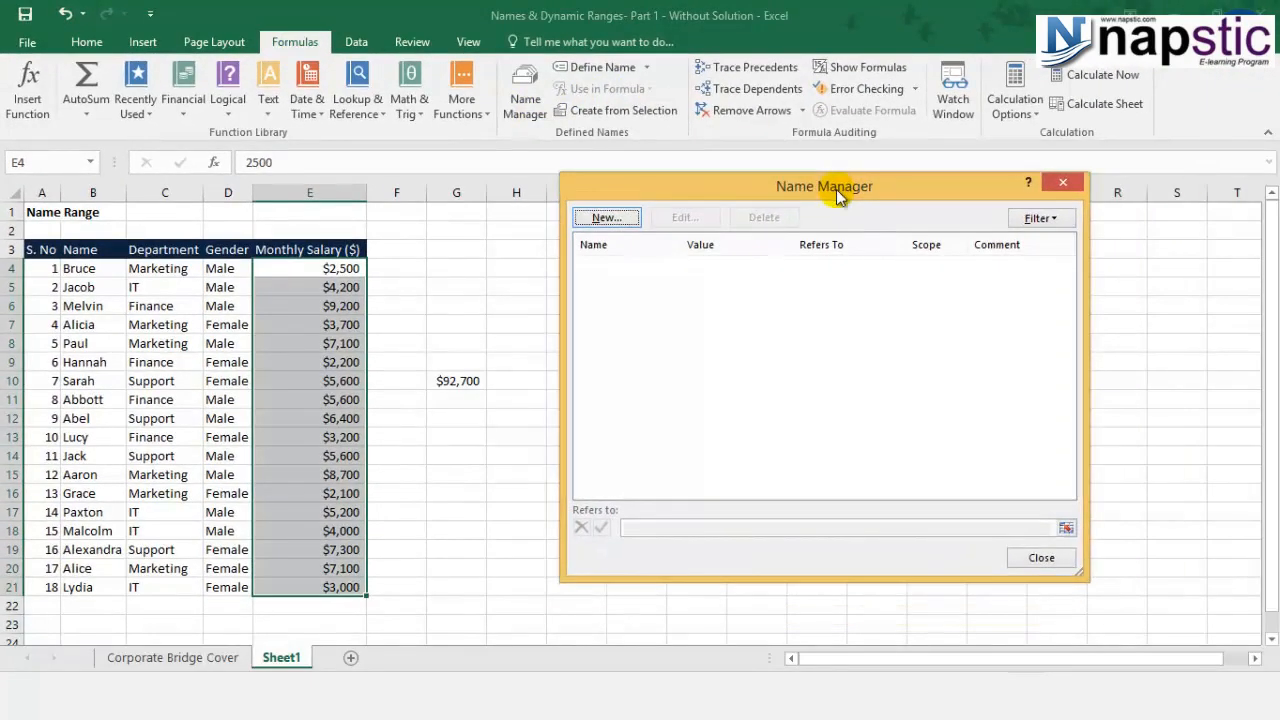
{"action": "left_click", "coordinate": [607, 217]}
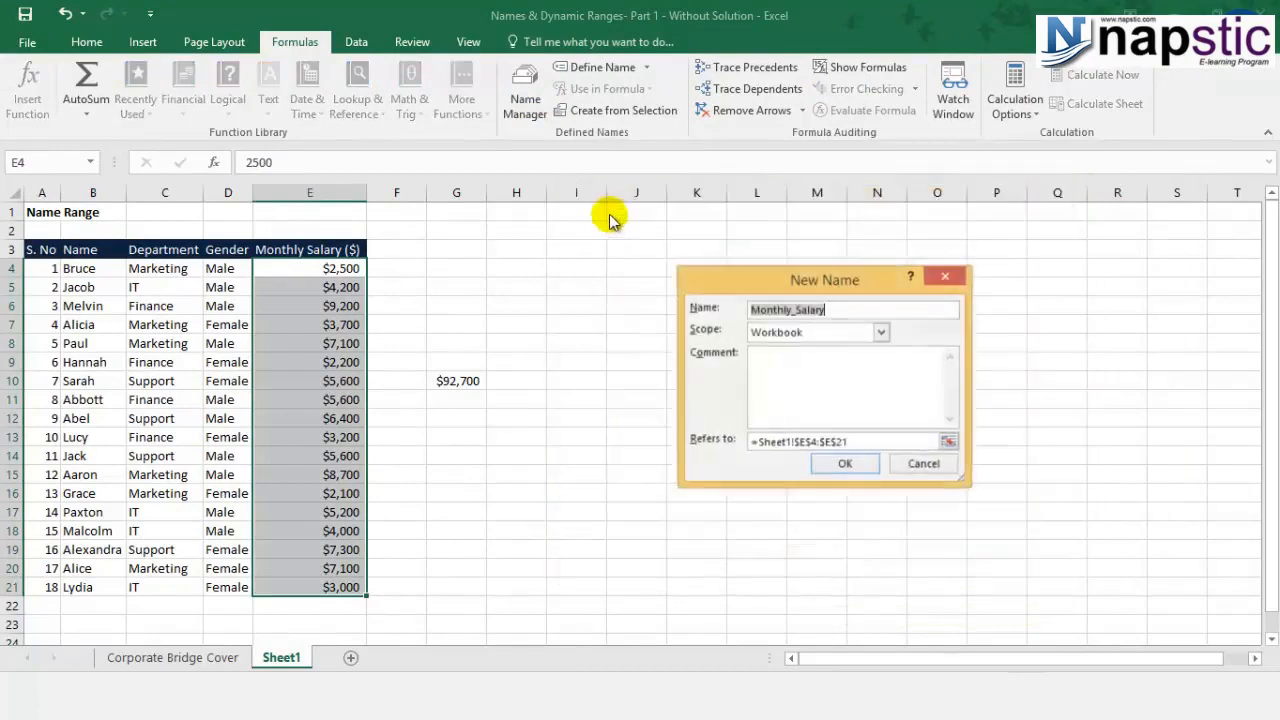
{"action": "left_click_drag", "start_coordinate": [806, 292], "coordinate": [806, 230]}
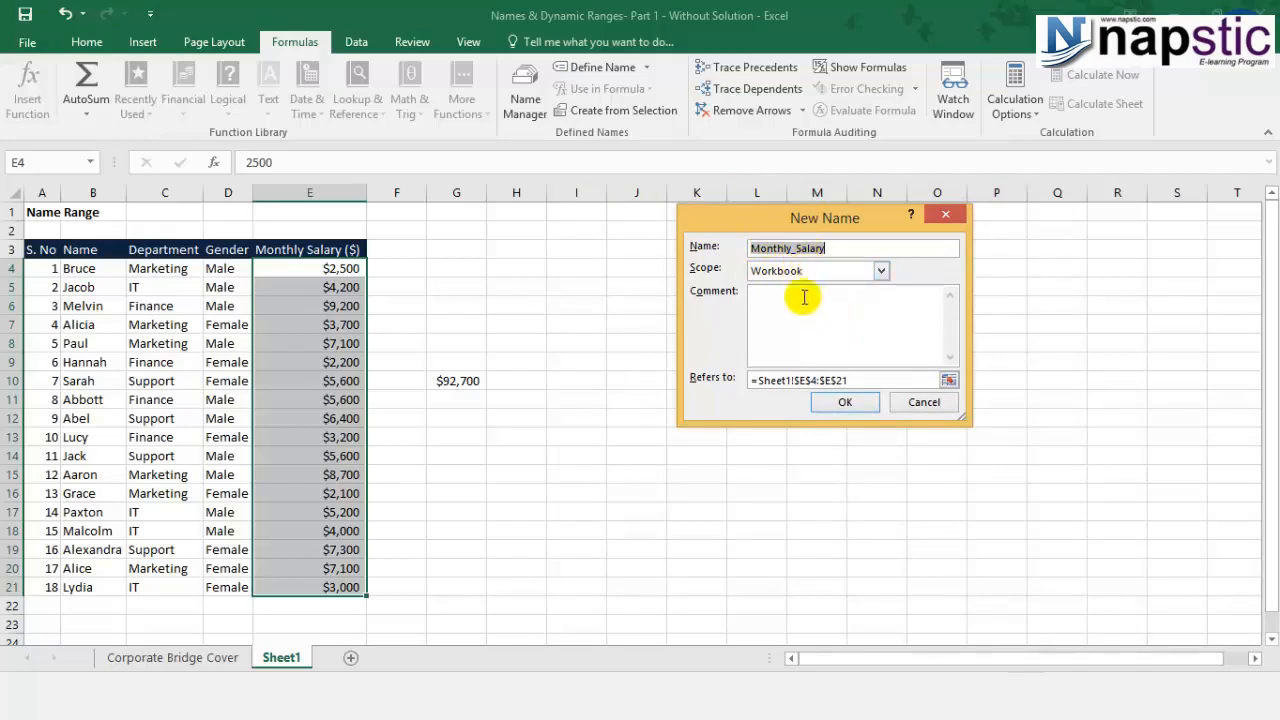
{"action": "left_click", "coordinate": [868, 272]}
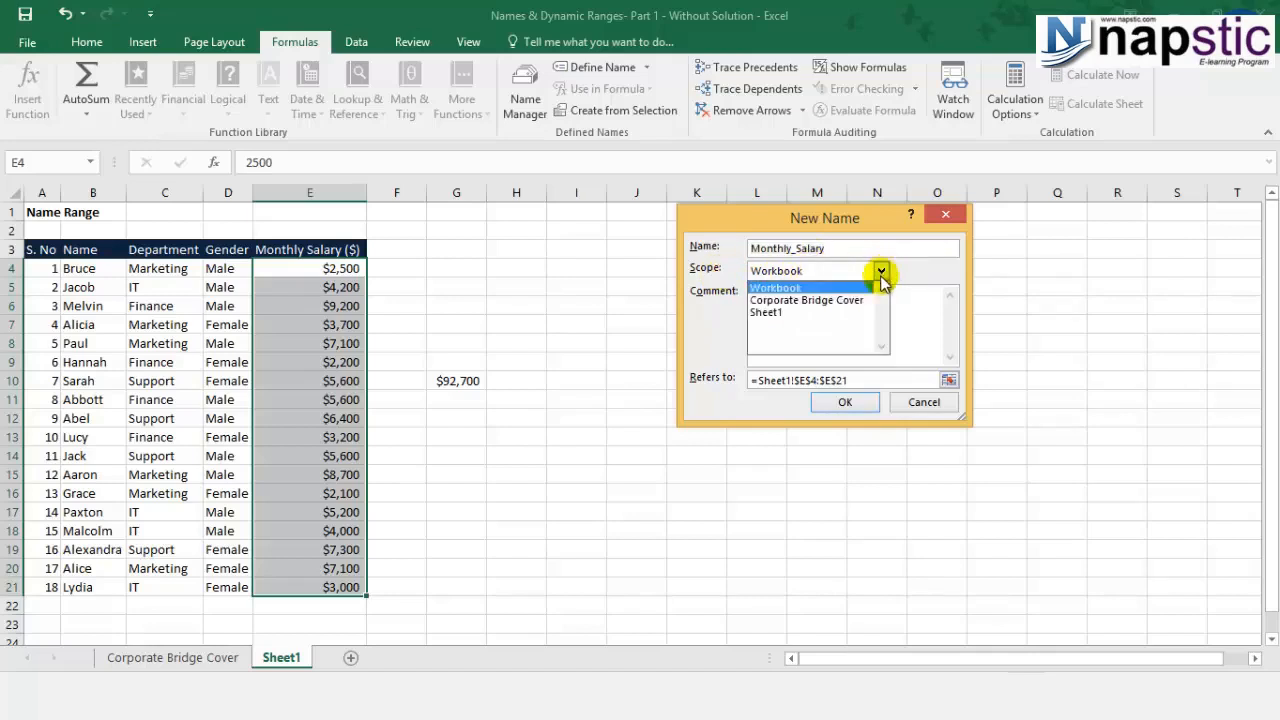
{"action": "left_click", "coordinate": [790, 289]}
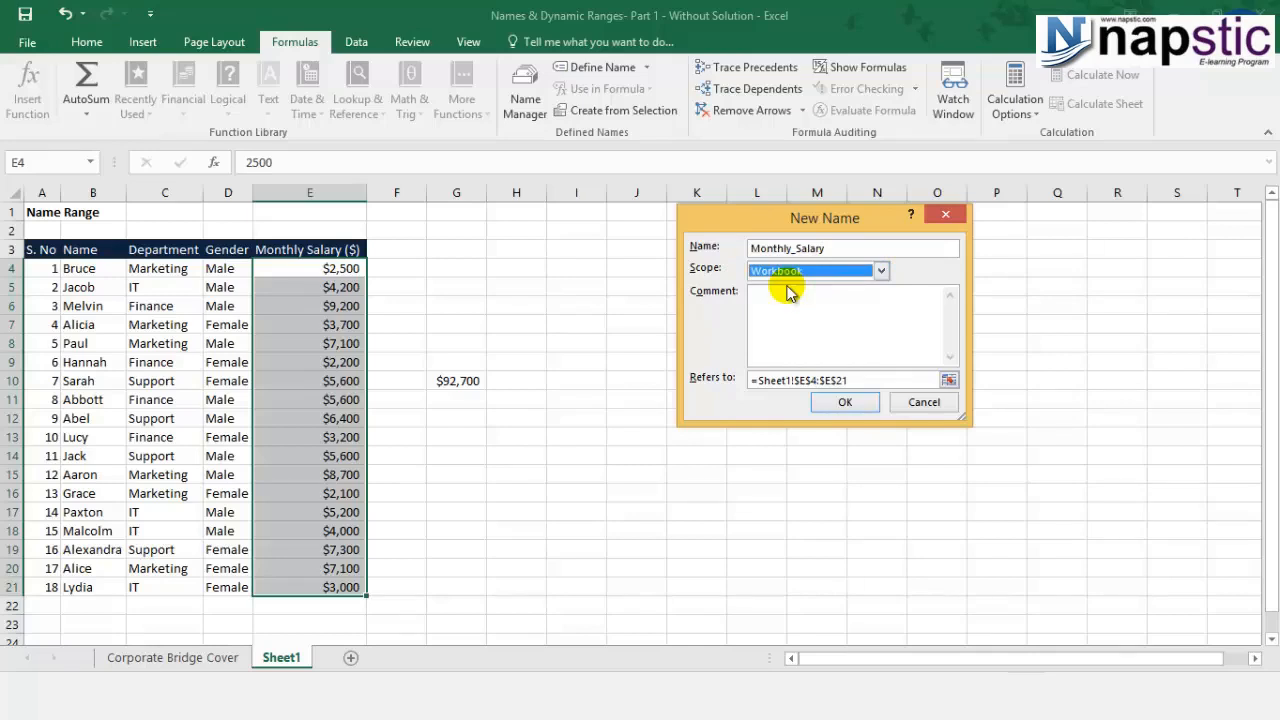
{"action": "left_click", "coordinate": [847, 402]}
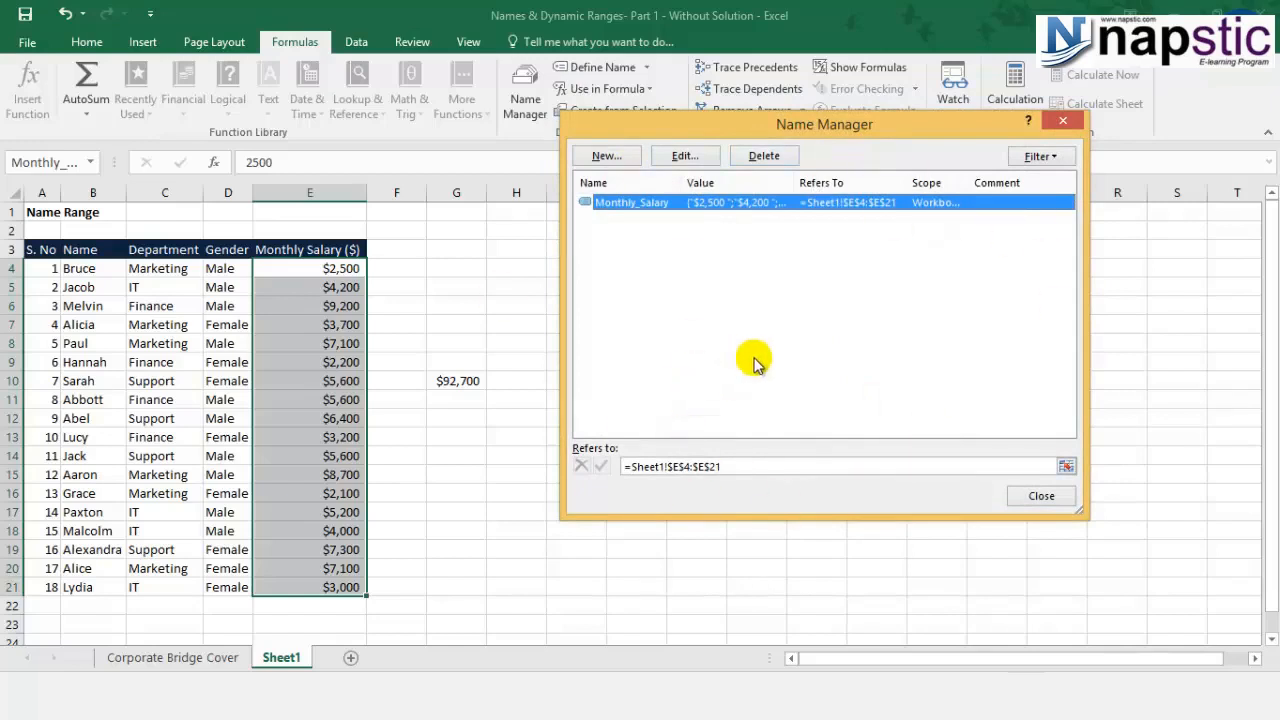
{"action": "left_click", "coordinate": [1036, 498]}
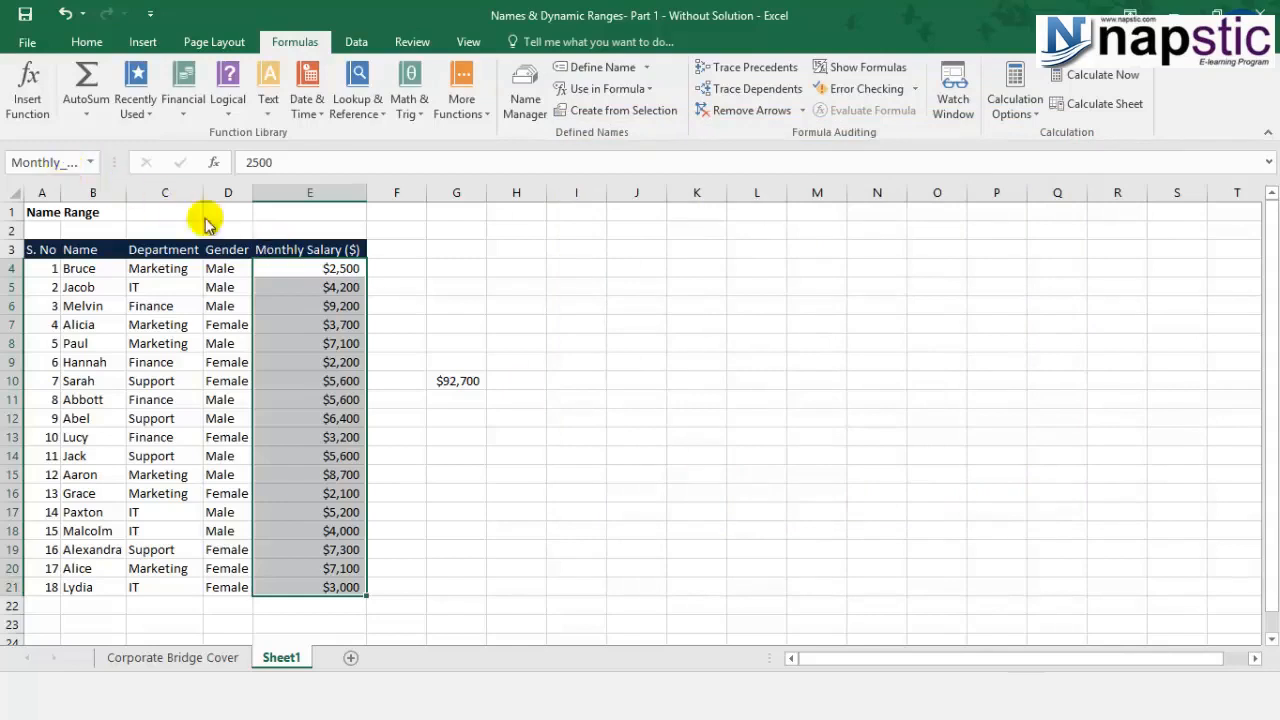
Step: Compare the name shown for a single salary cell with that of the whole range E4:E21
{"action": "left_click", "coordinate": [327, 326]}
{"action": "left_click", "coordinate": [316, 266]}
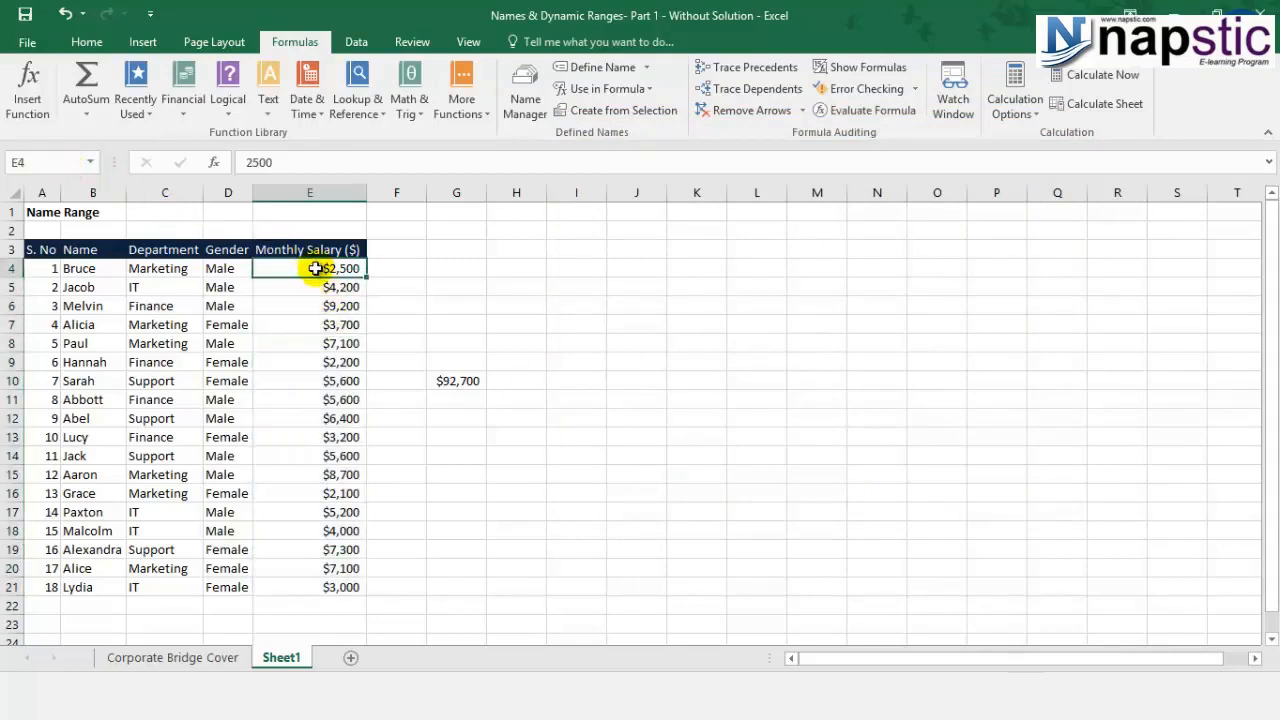
{"action": "left_click_drag", "start_coordinate": [313, 308], "coordinate": [333, 589]}
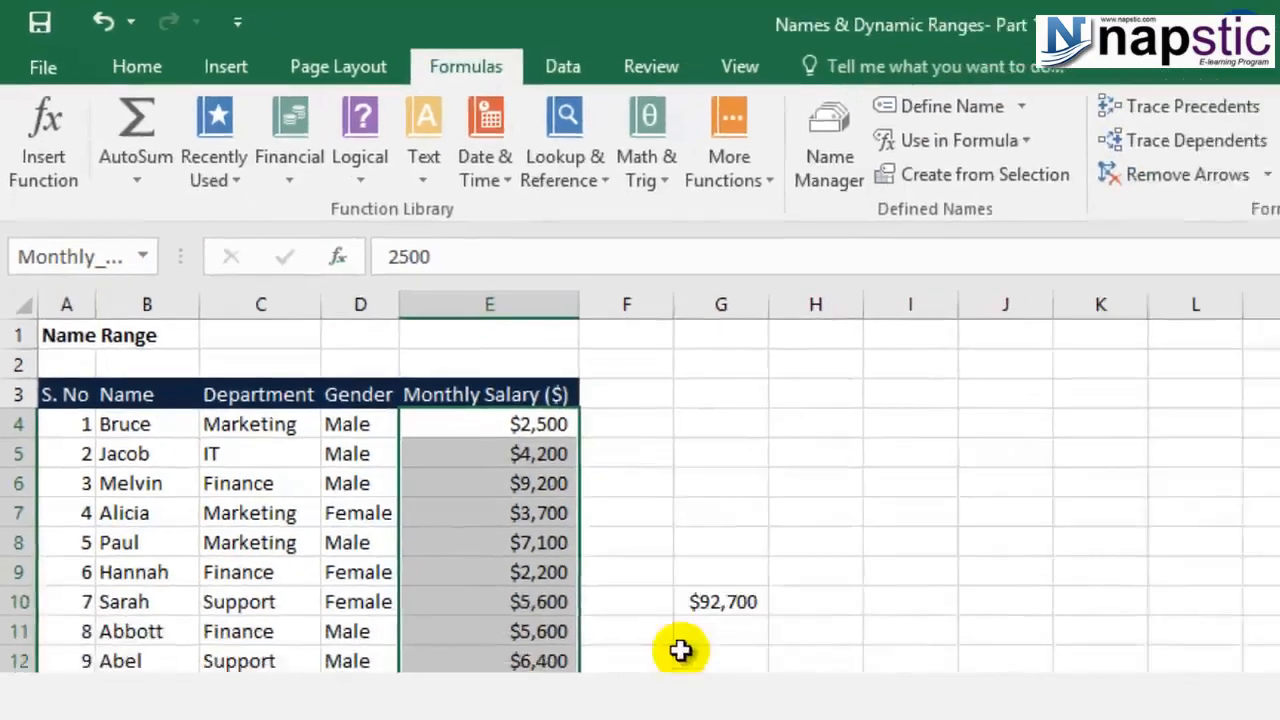
Step: Total the salaries in cell G11 with =SUM(Monthly_Salary), accepting the proposed formula correction
{"action": "left_click", "coordinate": [706, 632]}
{"action": "type", "text": "=sum"}
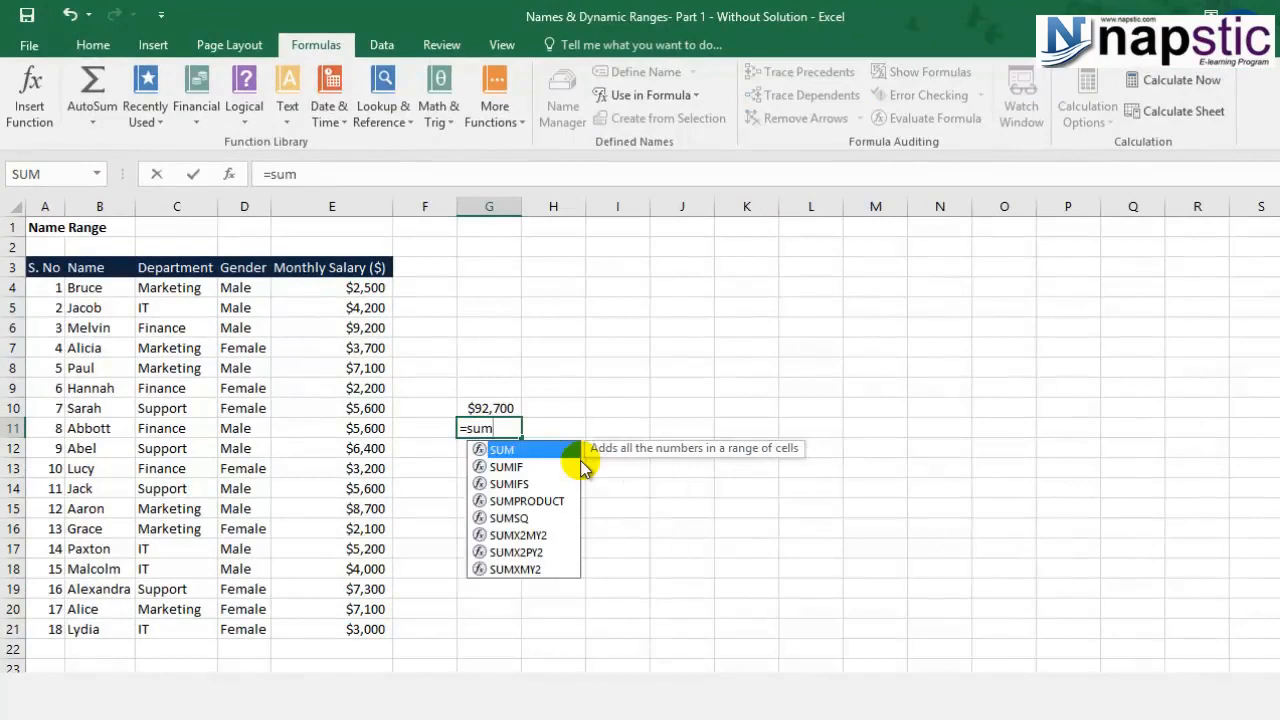
{"action": "type", "text": "("}
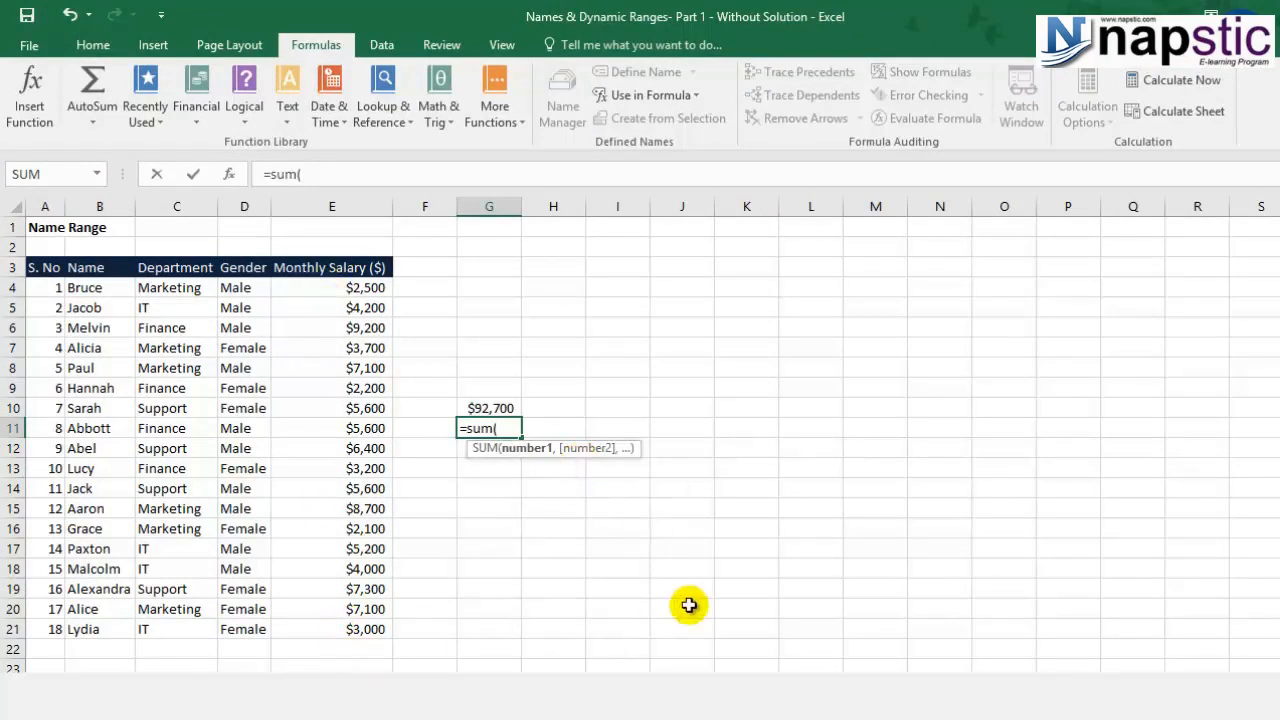
{"action": "type", "text": "mont"}
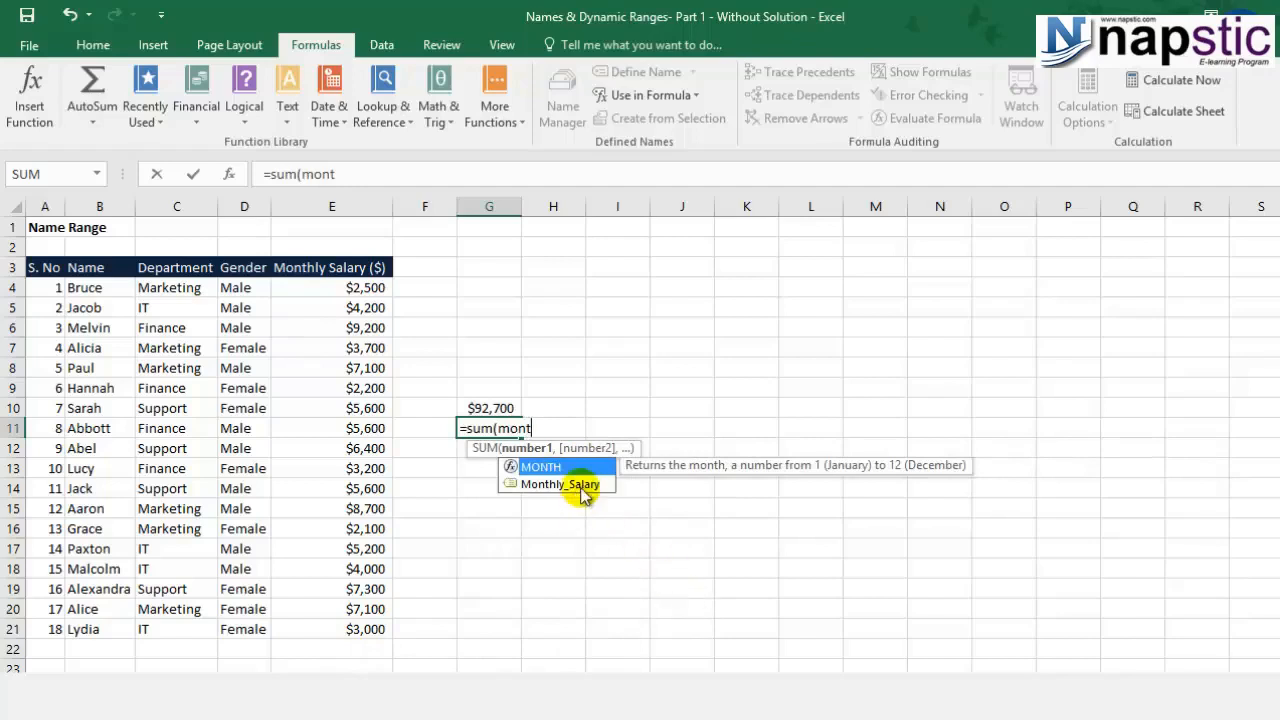
{"action": "left_click", "coordinate": [583, 486]}
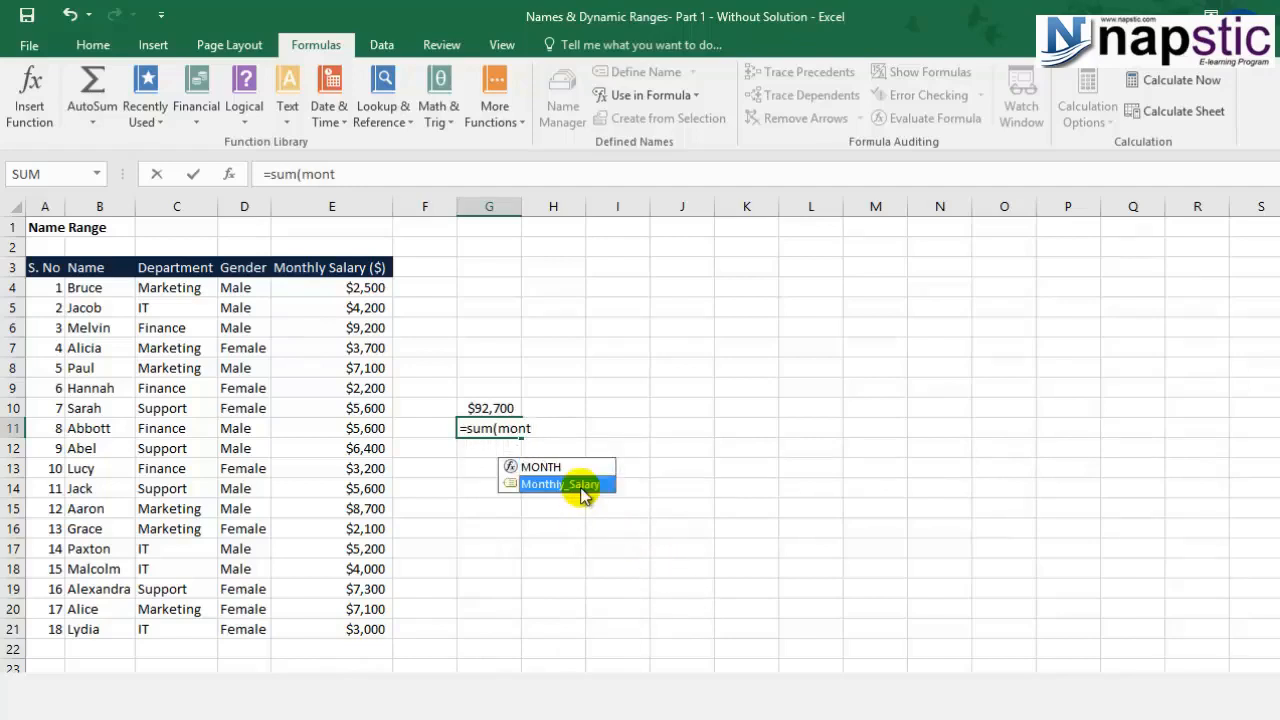
{"action": "double_click", "coordinate": [582, 486]}
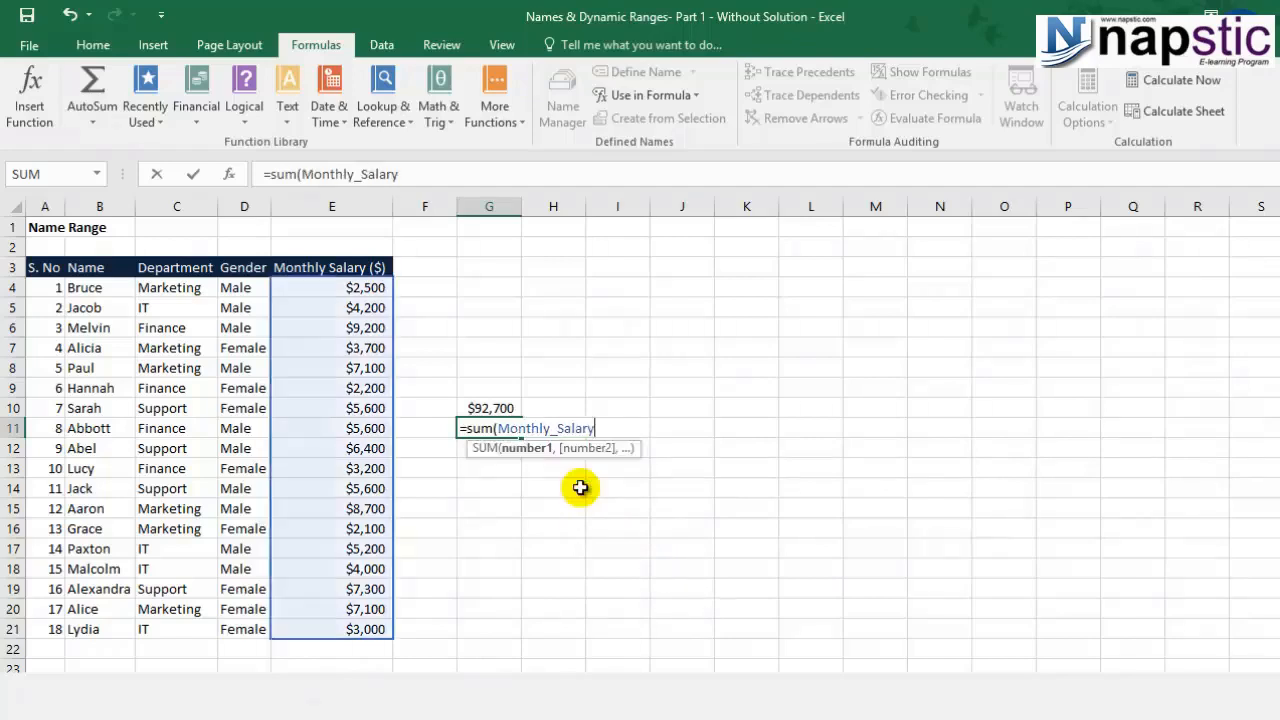
{"action": "key", "text": "Return"}
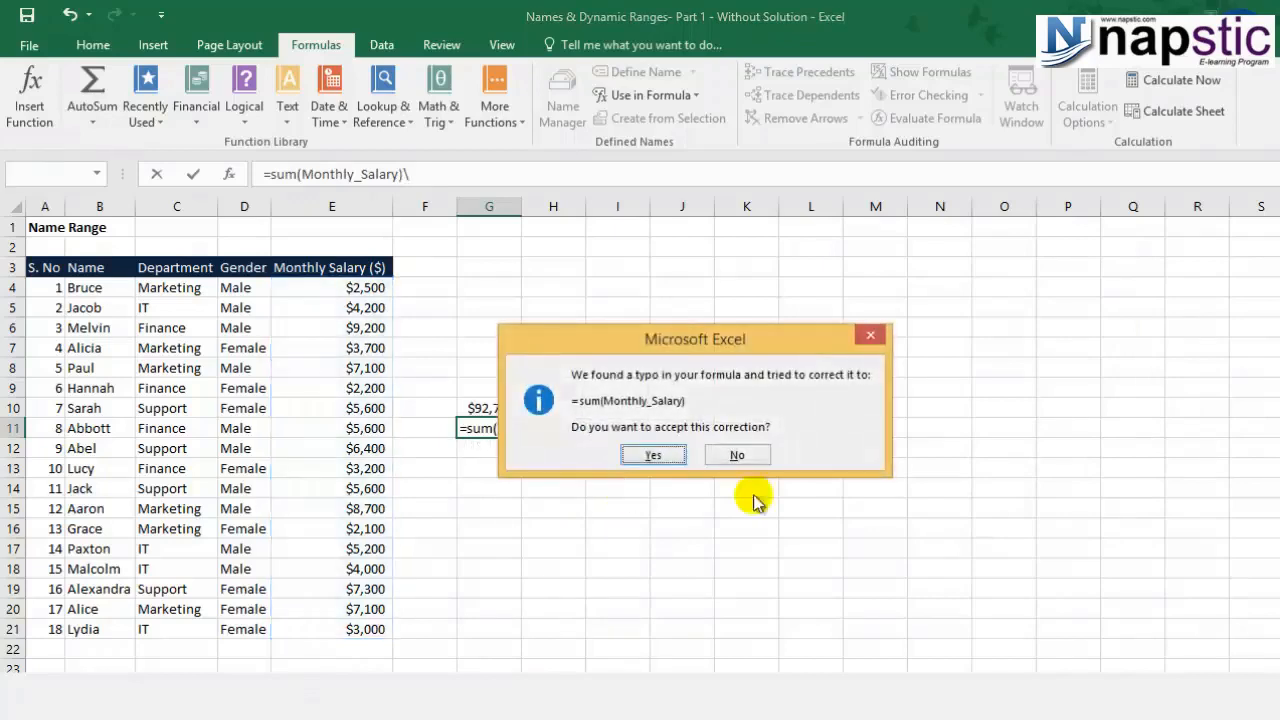
{"action": "key", "text": "Return"}
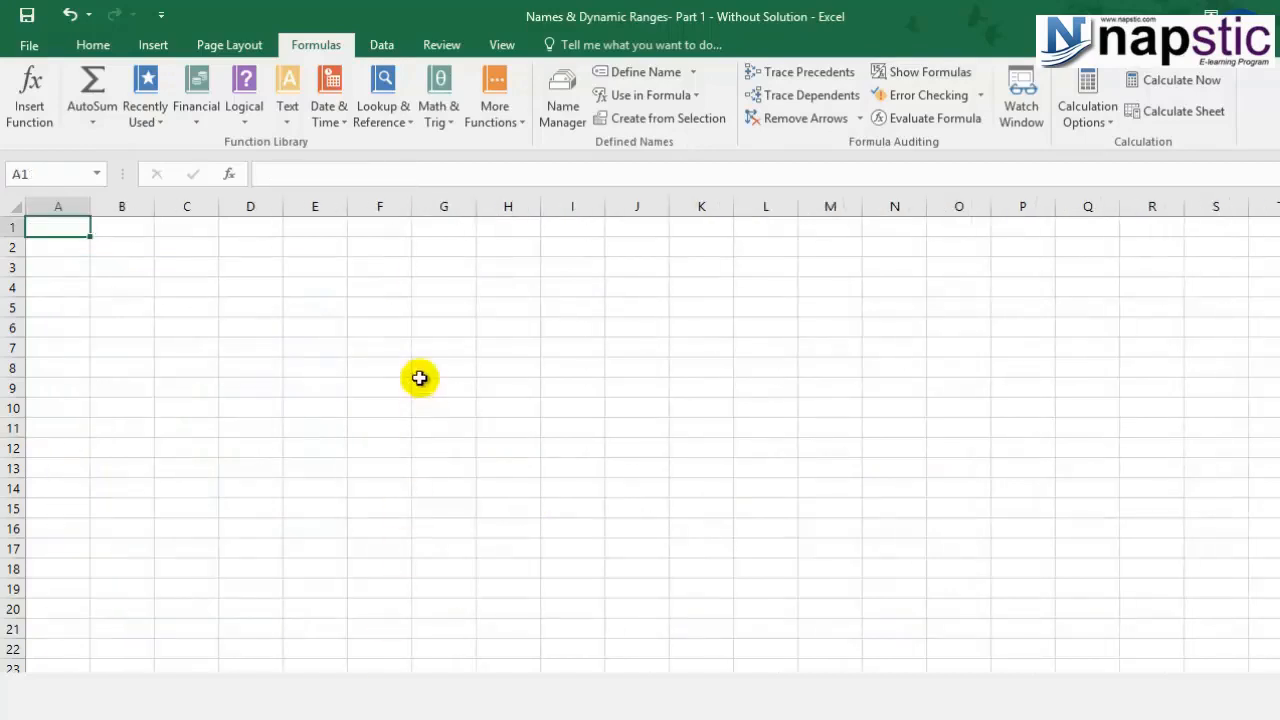
Step: On a blank sheet, enter =SUM(Monthly_Salary) in cell F7 and select that cell to review its formula
{"action": "left_click", "coordinate": [391, 340]}
{"action": "type", "text": "=s"}
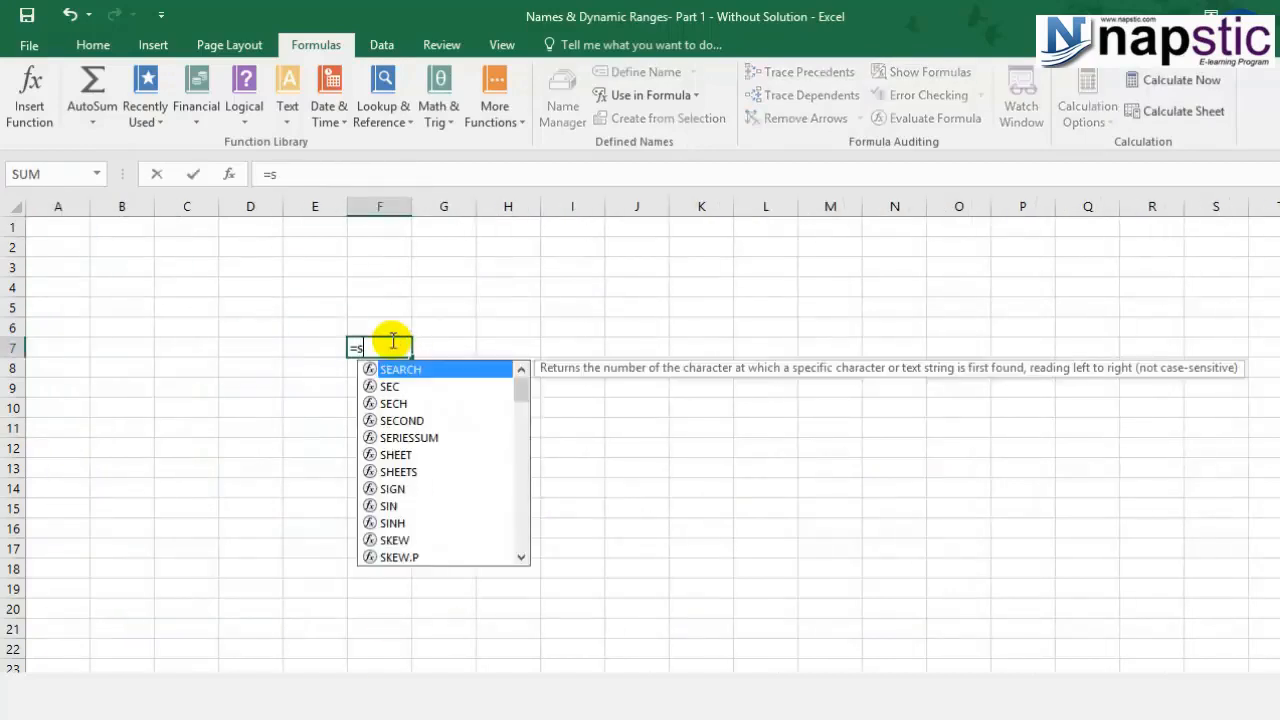
{"action": "type", "text": "um("}
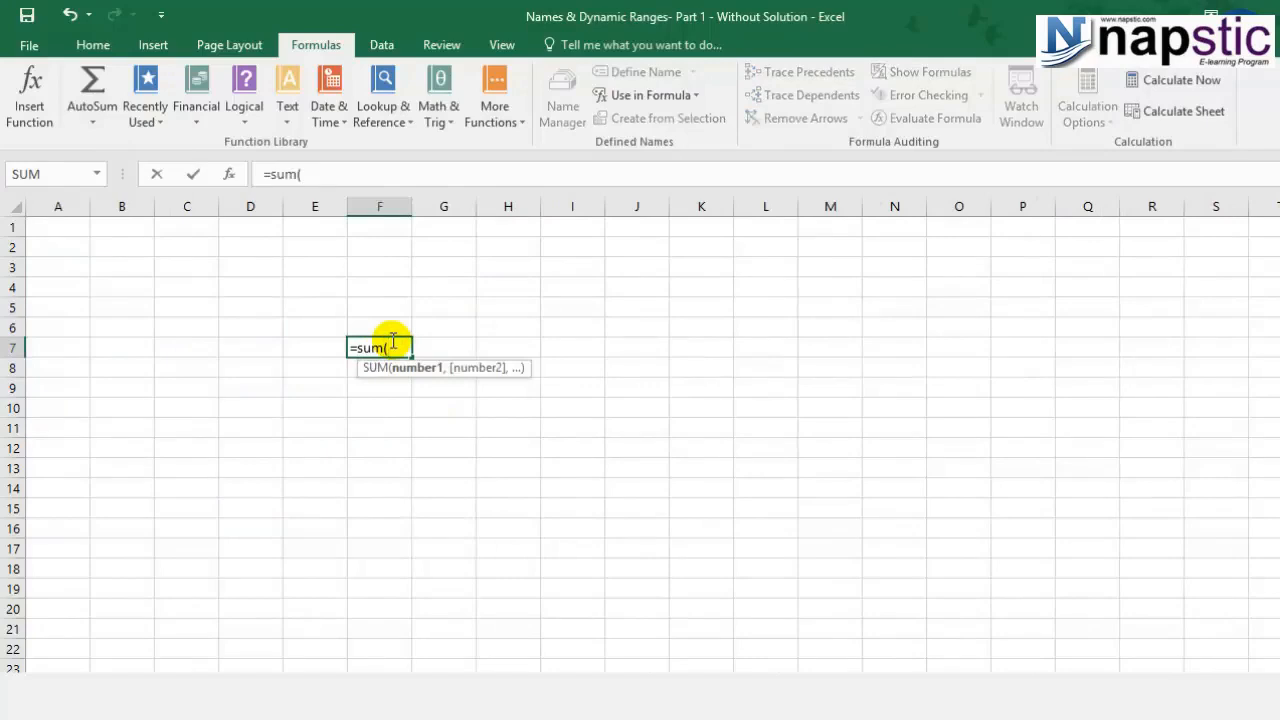
{"action": "type", "text": "mon"}
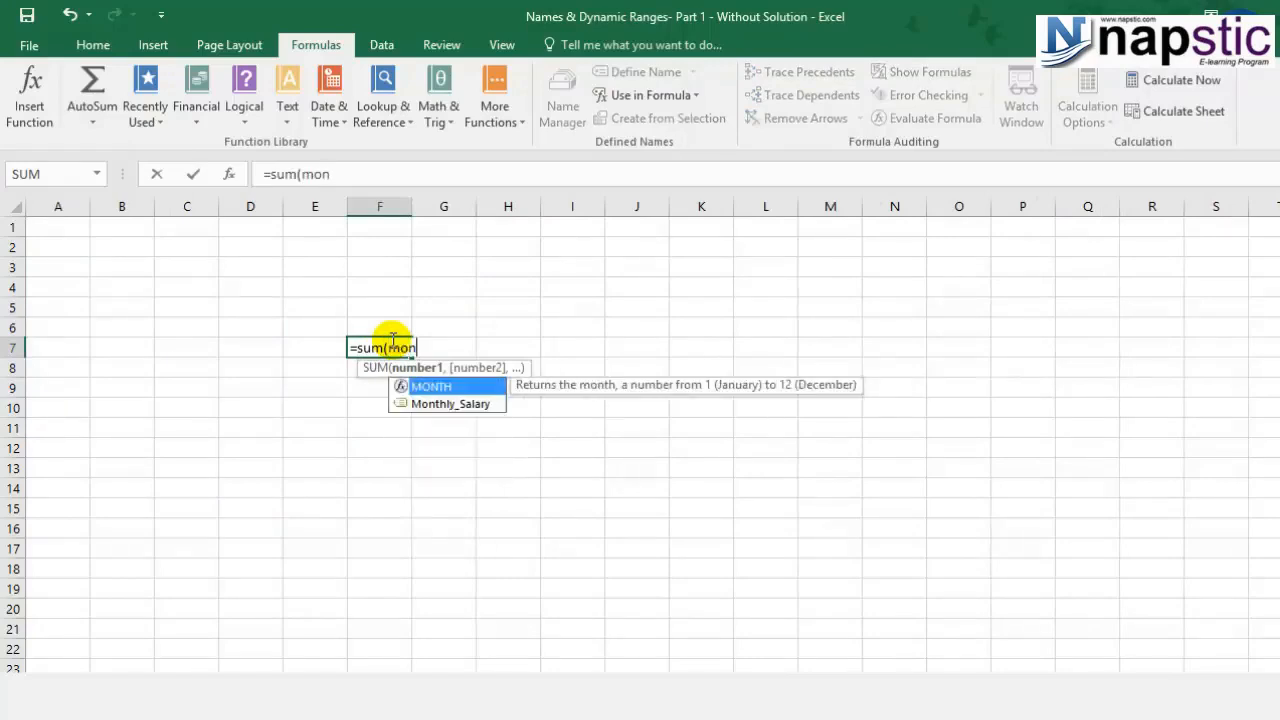
{"action": "double_click", "coordinate": [420, 404]}
{"action": "key", "text": "Return"}
{"action": "left_click", "coordinate": [383, 349]}
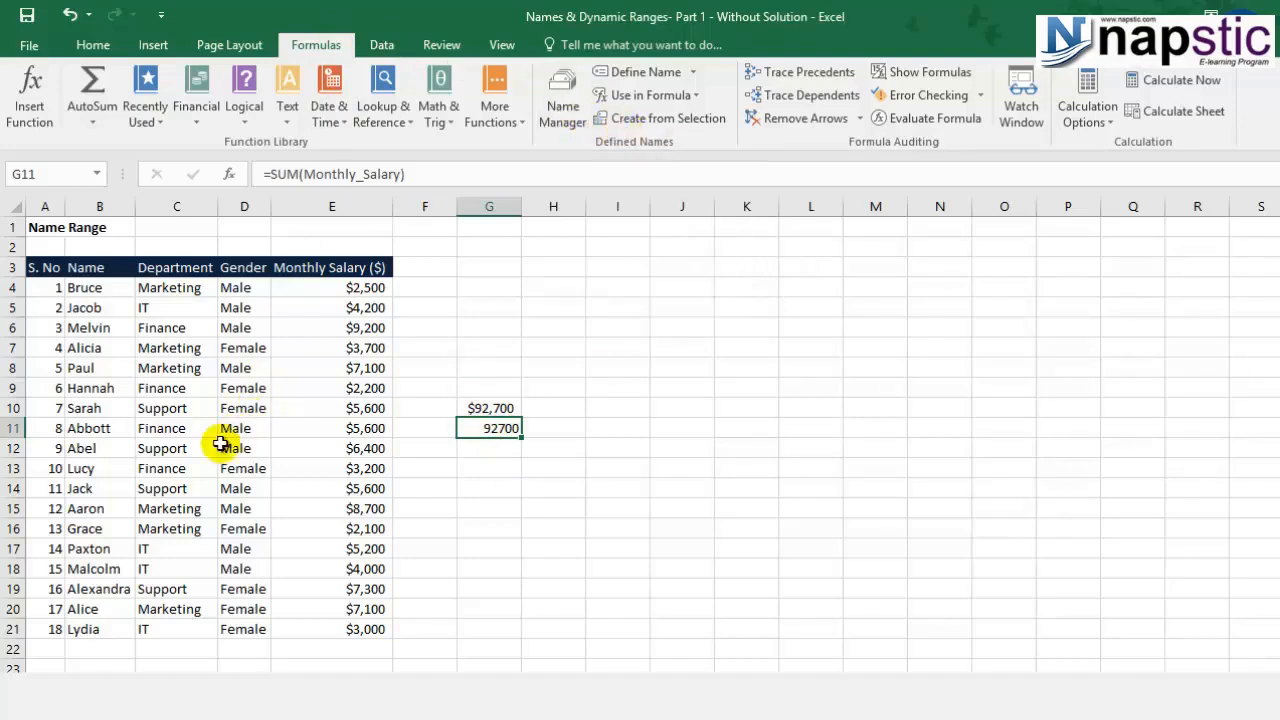
Step: Name the department cells C4:C21 on the salary sheet "depaertment" directly, without the New Name dialog
{"action": "left_click_drag", "start_coordinate": [155, 290], "coordinate": [161, 630]}
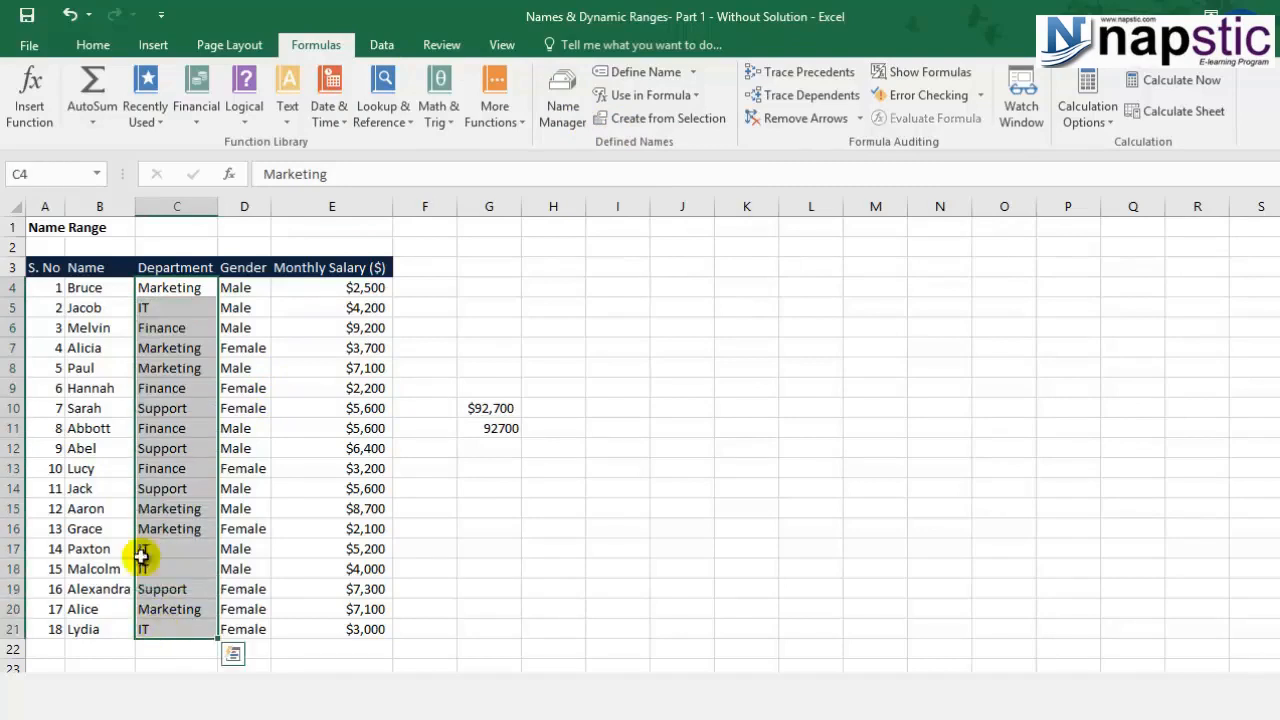
{"action": "left_click", "coordinate": [48, 170]}
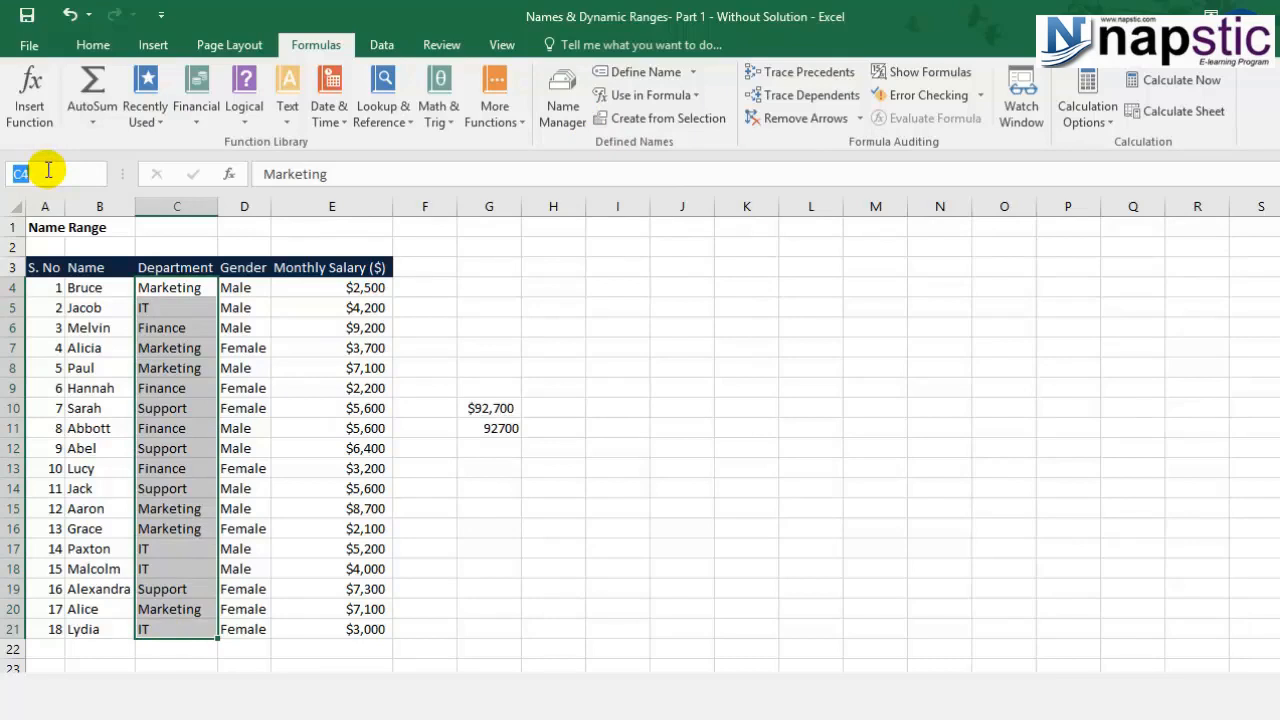
{"action": "type", "text": "Department"}
{"action": "left_click", "coordinate": [471, 510]}
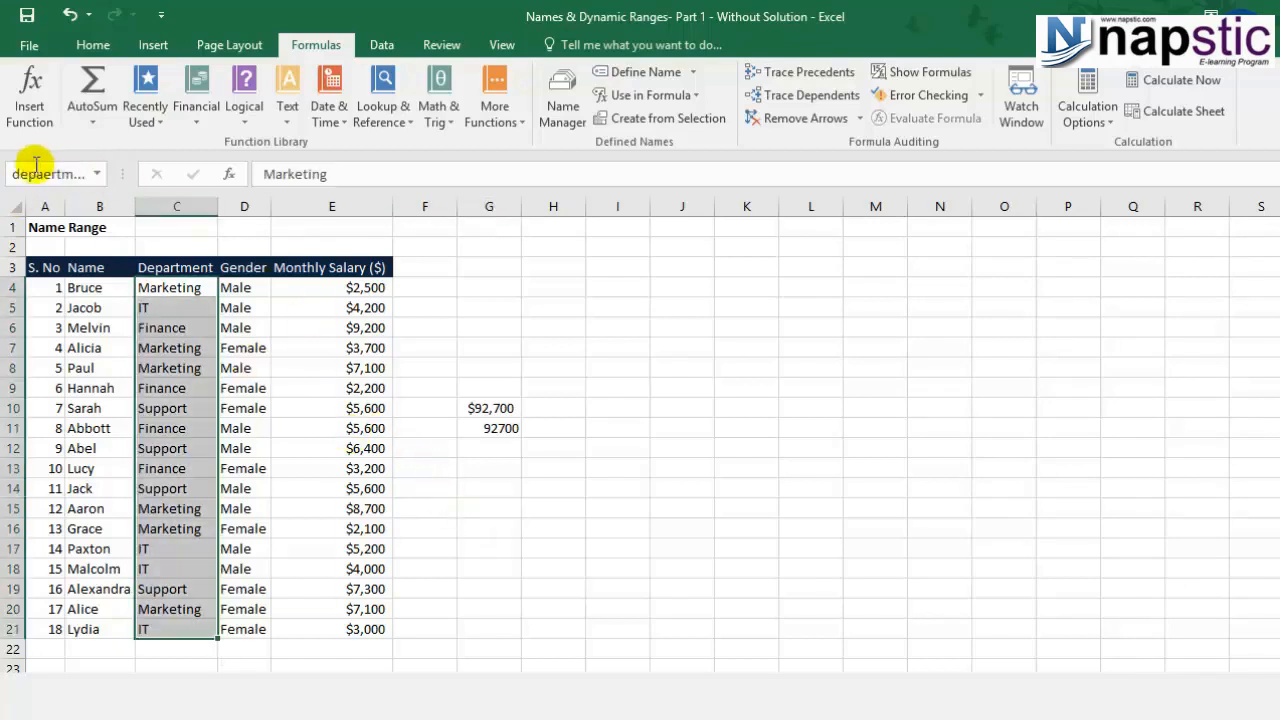
Step: Correct the misspelled name "depaertment" to "department" in the Name Manager and close it
{"action": "left_click", "coordinate": [97, 174]}
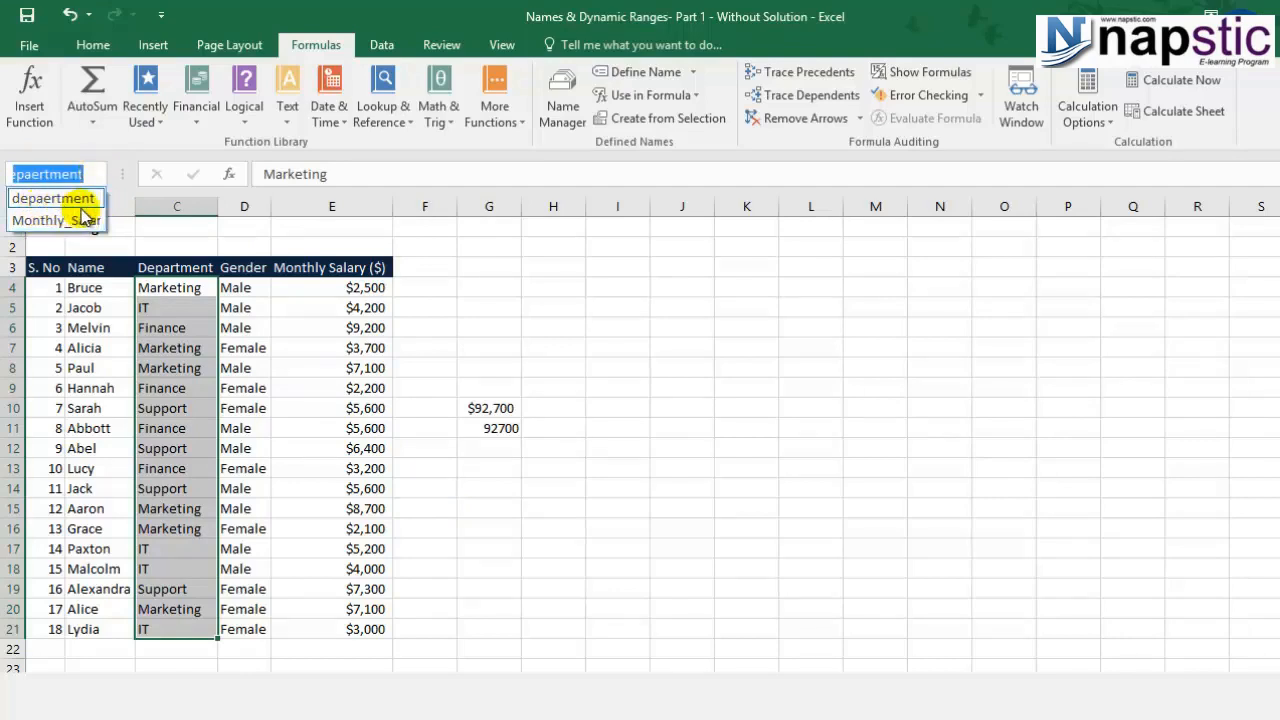
{"action": "left_click", "coordinate": [563, 108]}
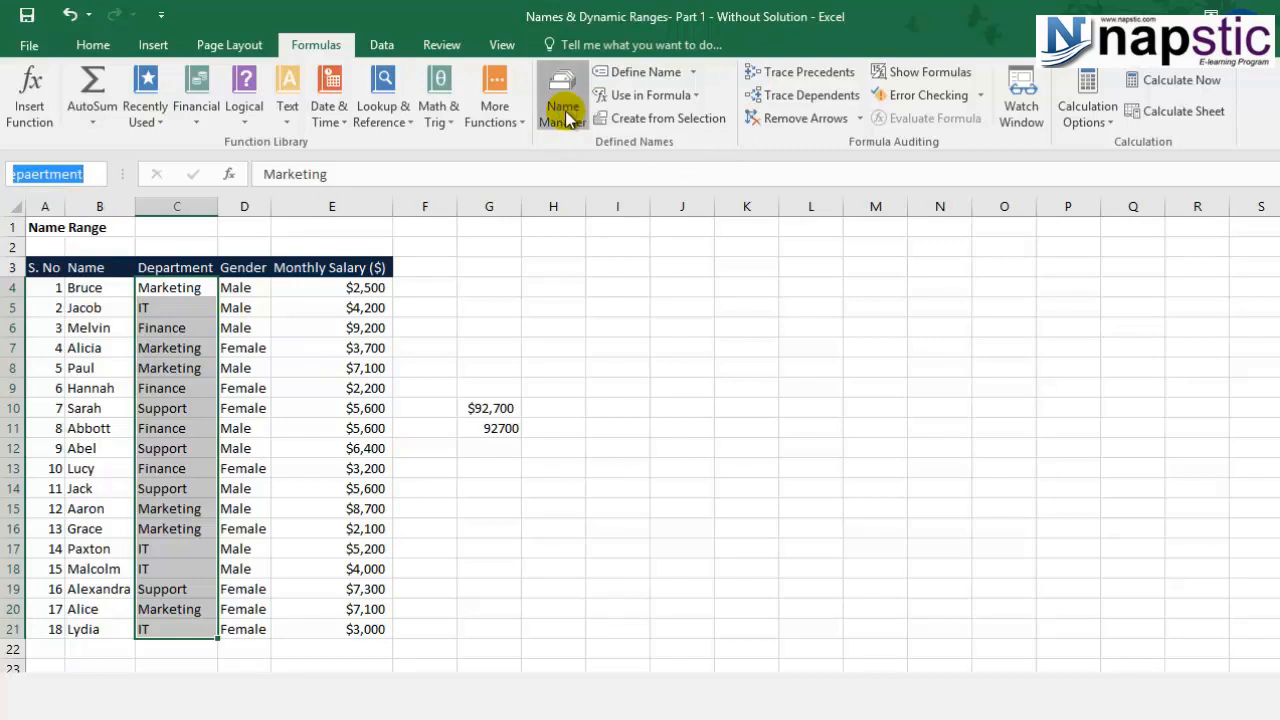
{"action": "left_click", "coordinate": [730, 172]}
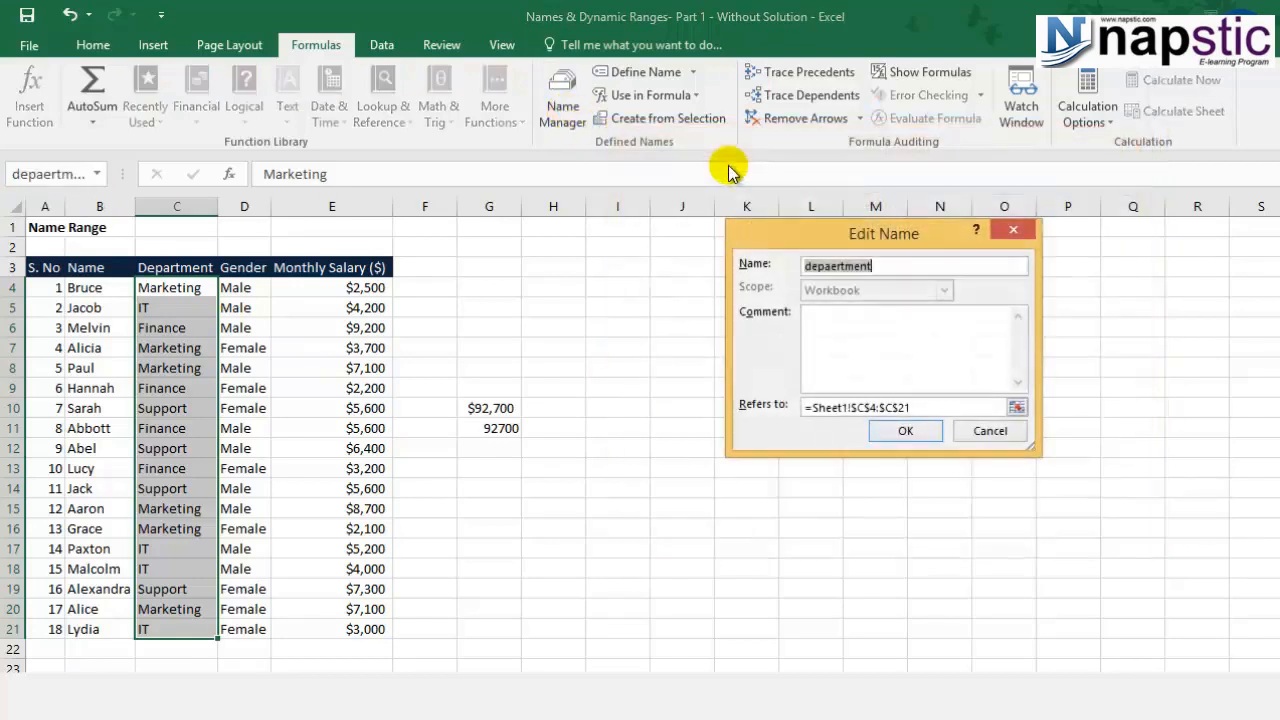
{"action": "left_click", "coordinate": [837, 266]}
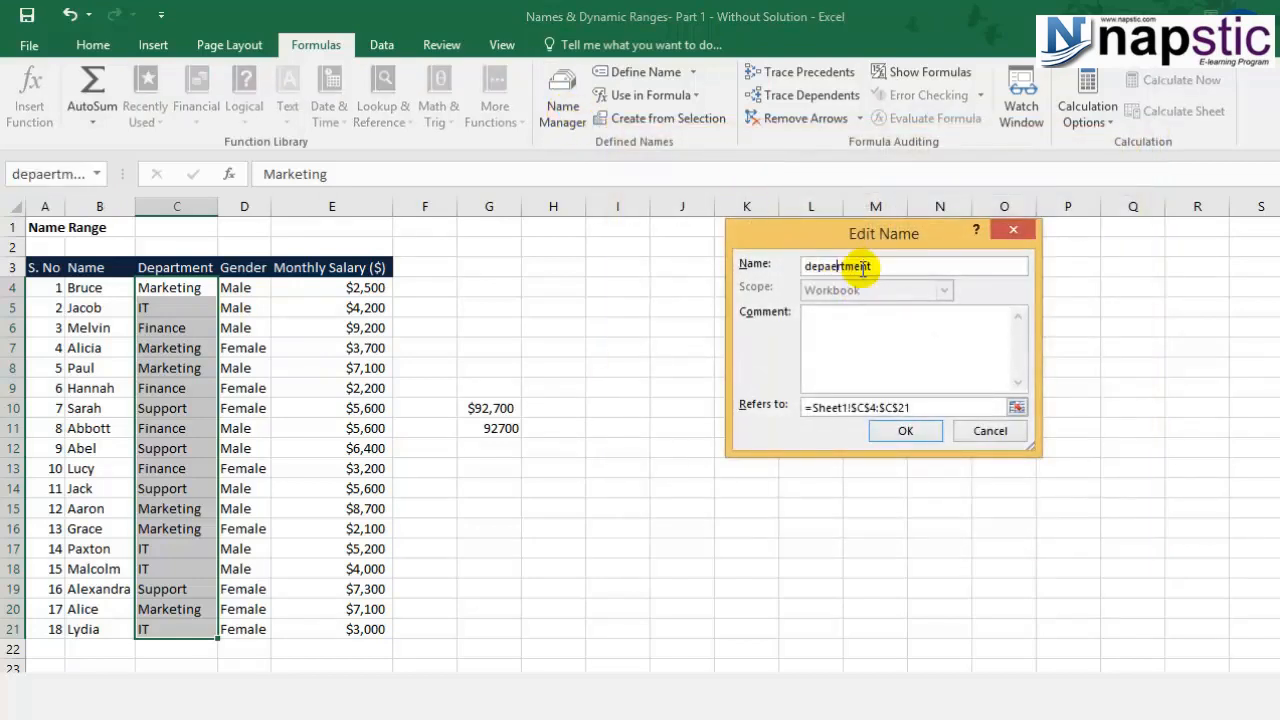
{"action": "key", "text": "BackSpace"}
{"action": "left_click", "coordinate": [924, 428]}
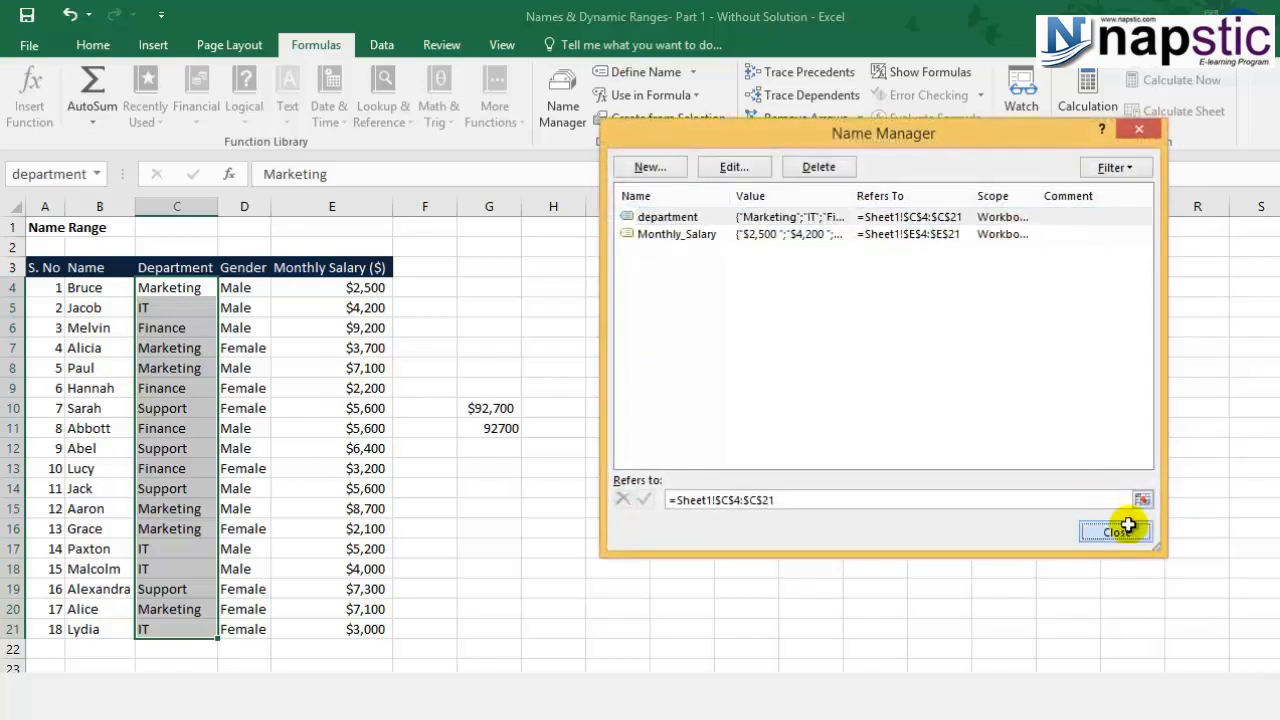
{"action": "left_click", "coordinate": [1131, 447]}
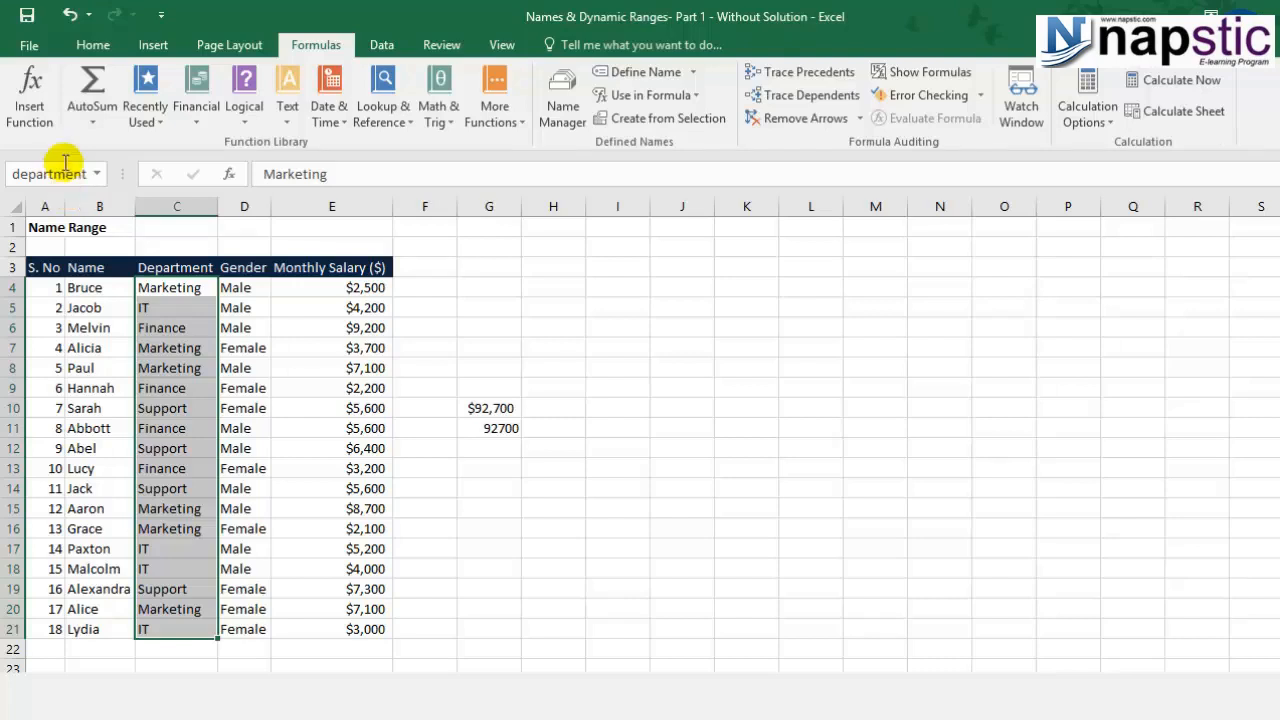
Step: Add record 19 in row 22 below the table with the employee's name, department Marketing, gender Male and a monthly salary of 2500
{"action": "left_click_drag", "start_coordinate": [337, 287], "coordinate": [362, 629]}
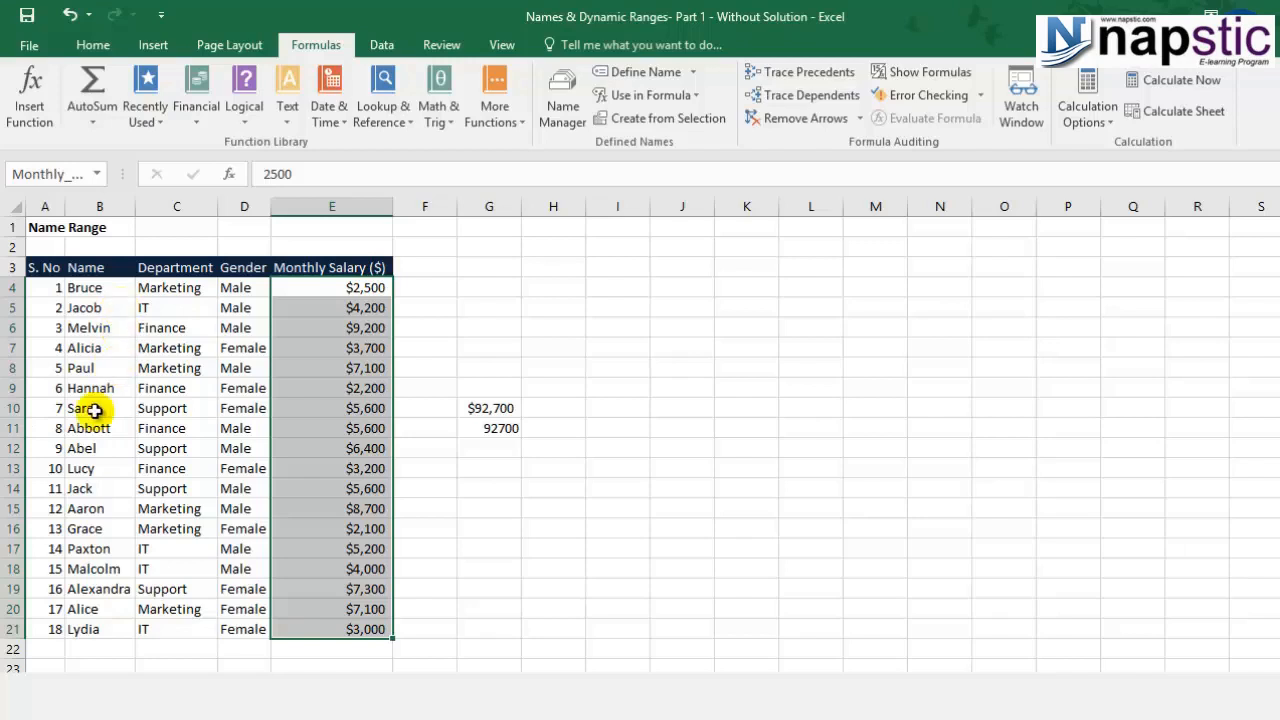
{"action": "left_click", "coordinate": [60, 645]}
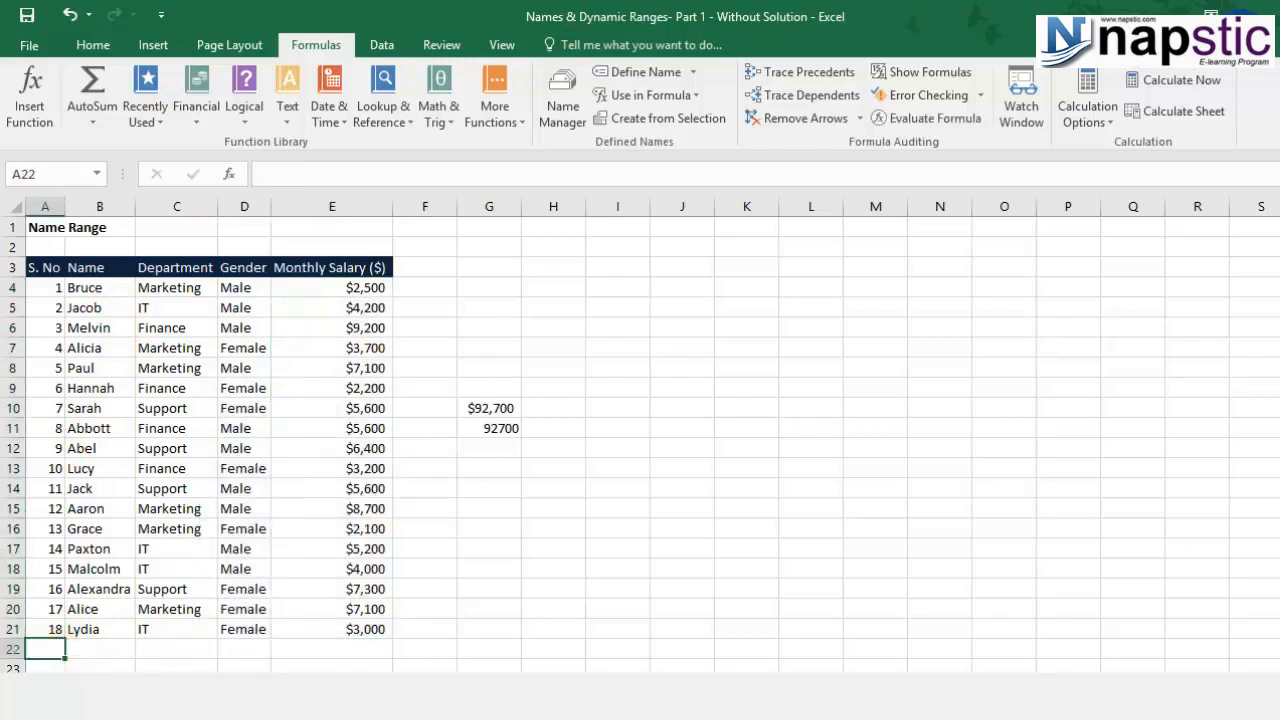
{"action": "type", "text": "19"}
{"action": "key", "text": "Tab"}
{"action": "type", "text": "Tony"}
{"action": "key", "text": "Tab"}
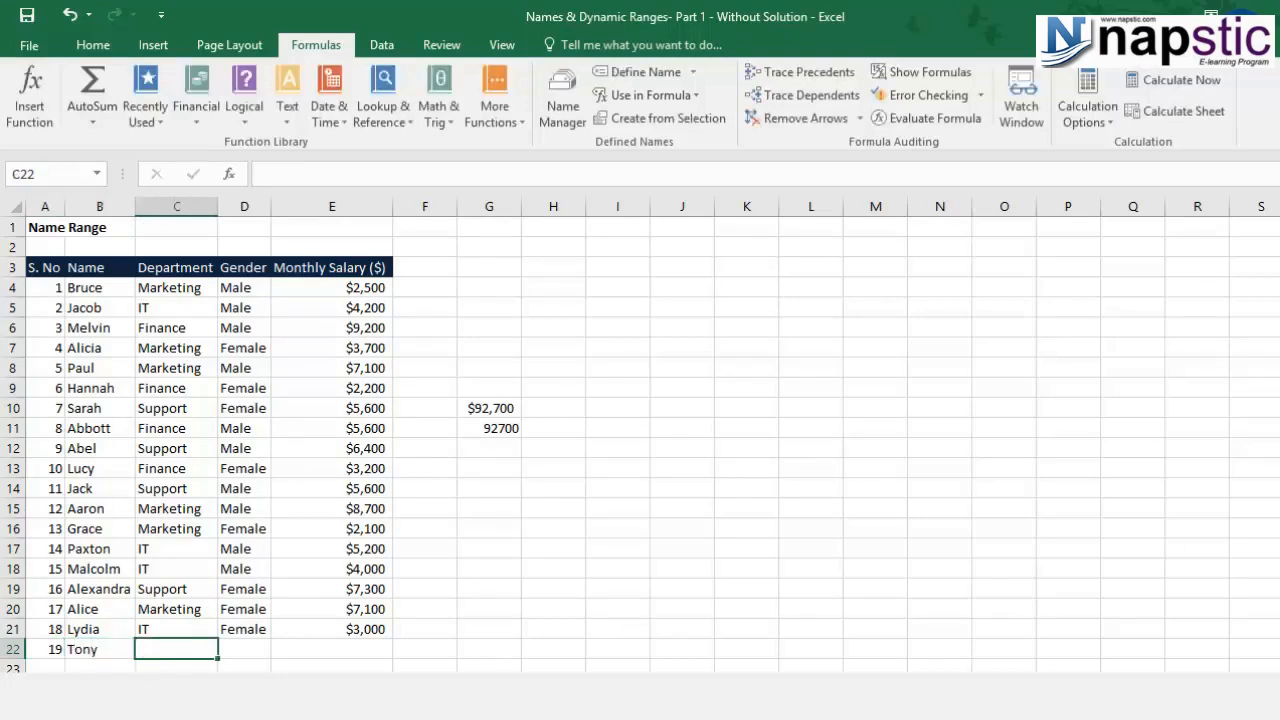
{"action": "type", "text": "marketing"}
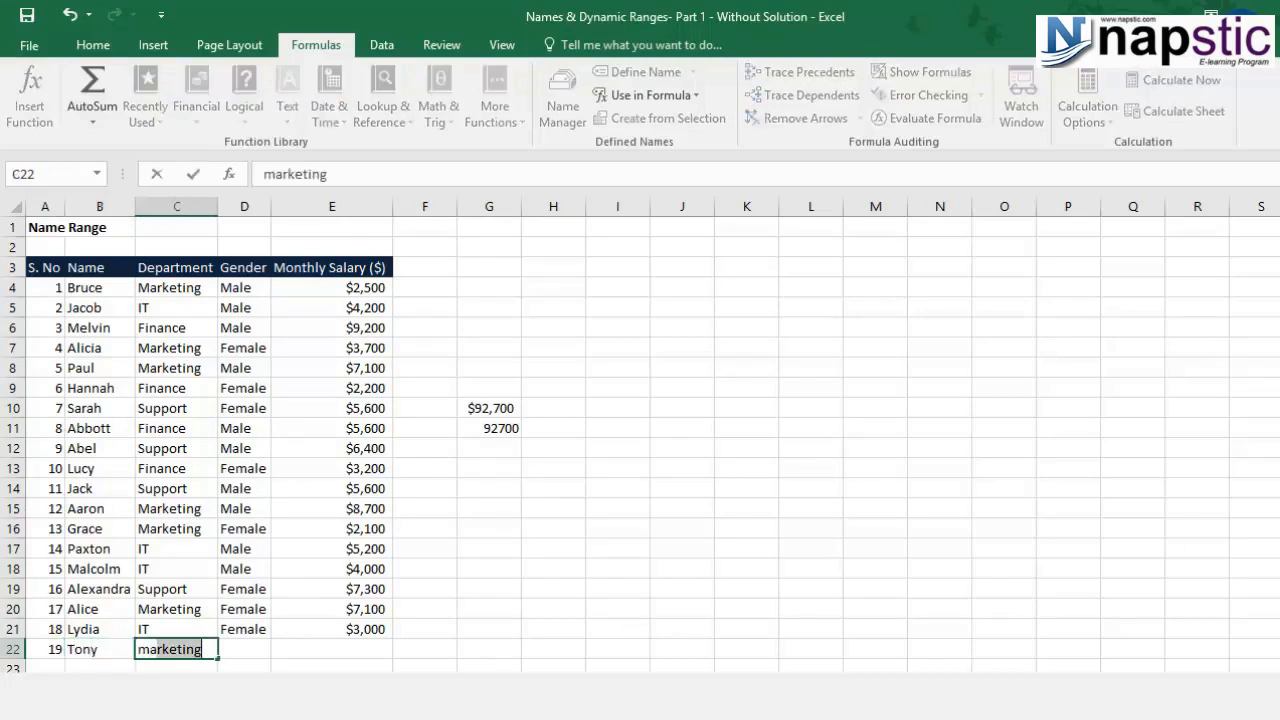
{"action": "key", "text": "Tab"}
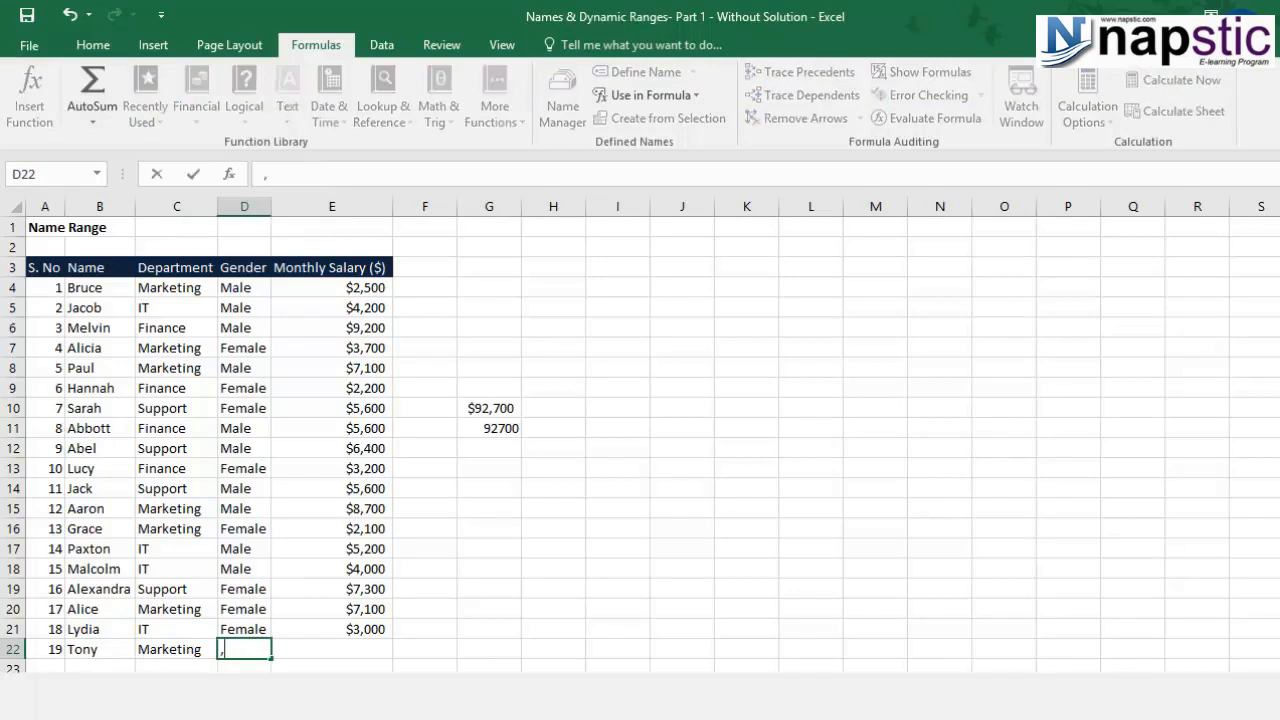
{"action": "type", "text": "male"}
{"action": "key", "text": "Tab"}
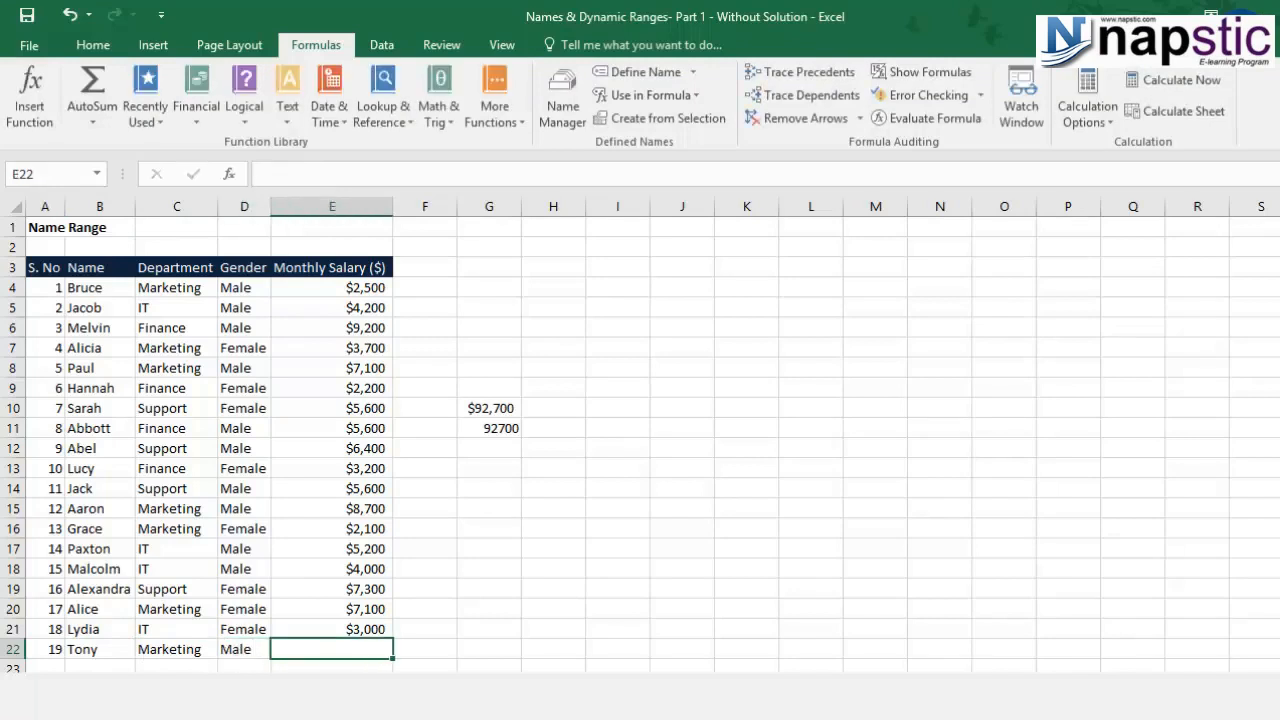
{"action": "type", "text": "2500"}
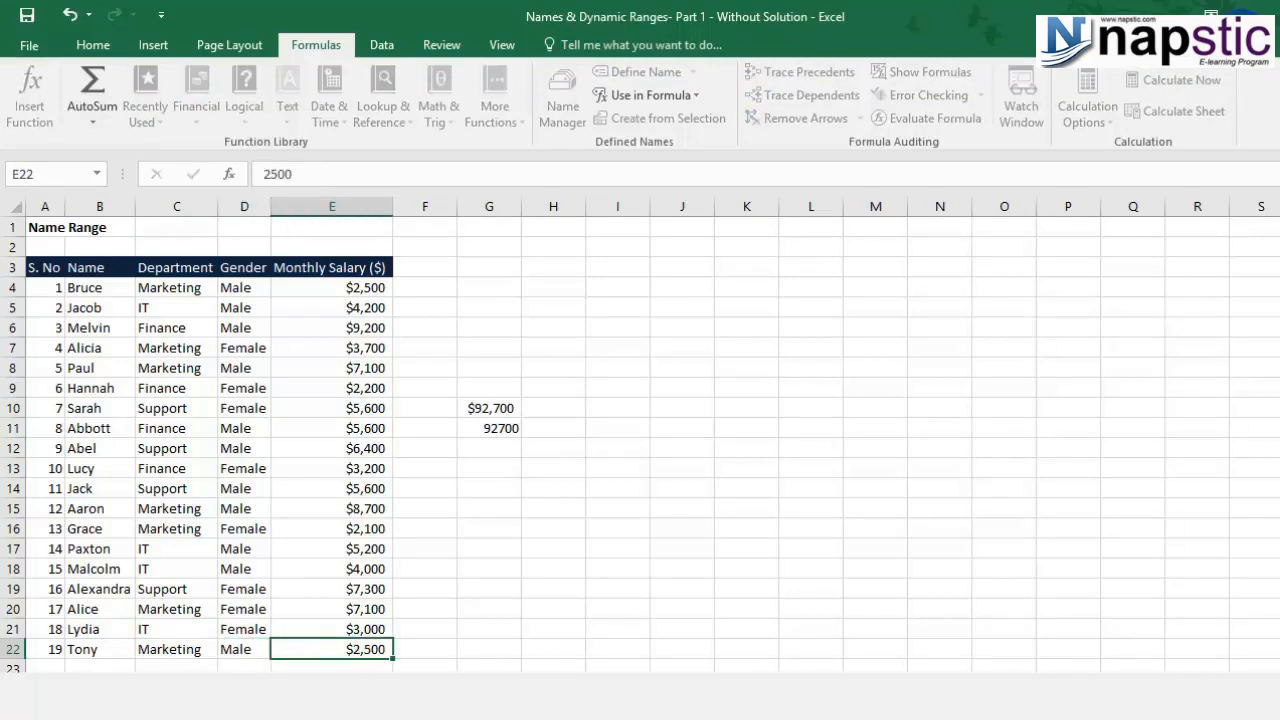
{"action": "key", "text": "Return"}
Step: Open the SUM formula in cell G11 to check which salary cells the Monthly_Salary name covers
{"action": "left_click", "coordinate": [500, 430]}
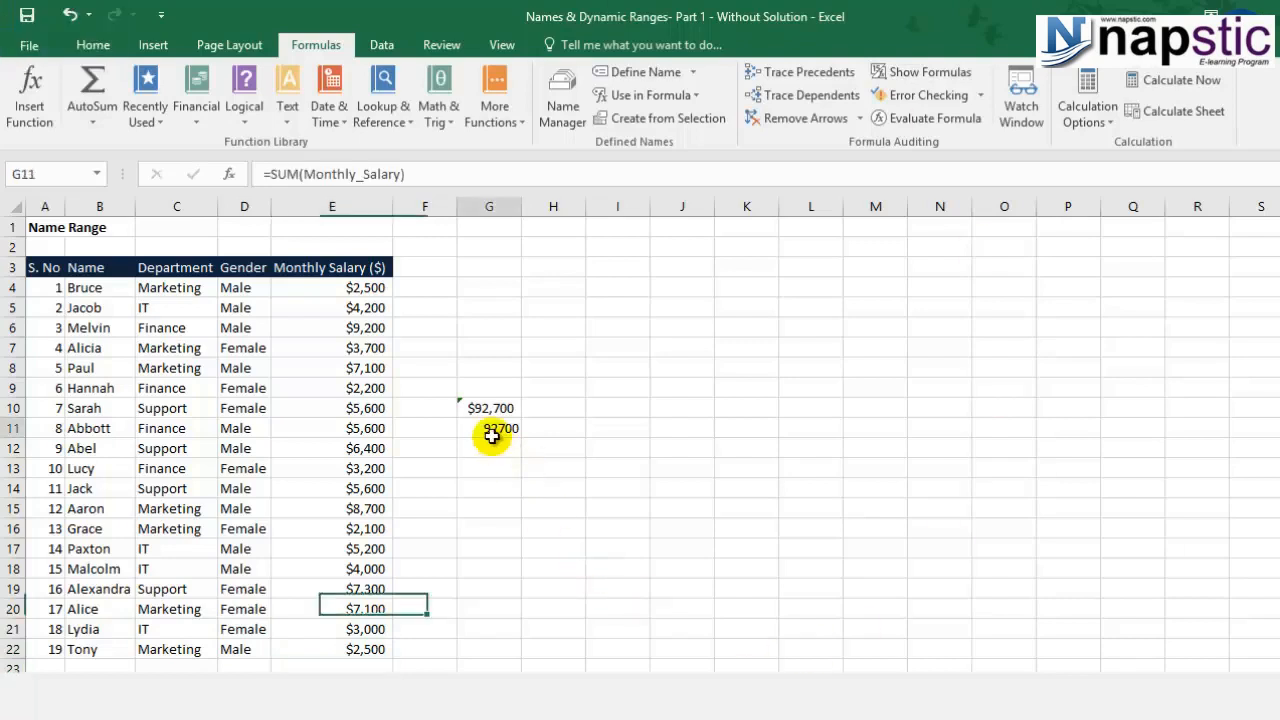
{"action": "key", "text": "F2"}
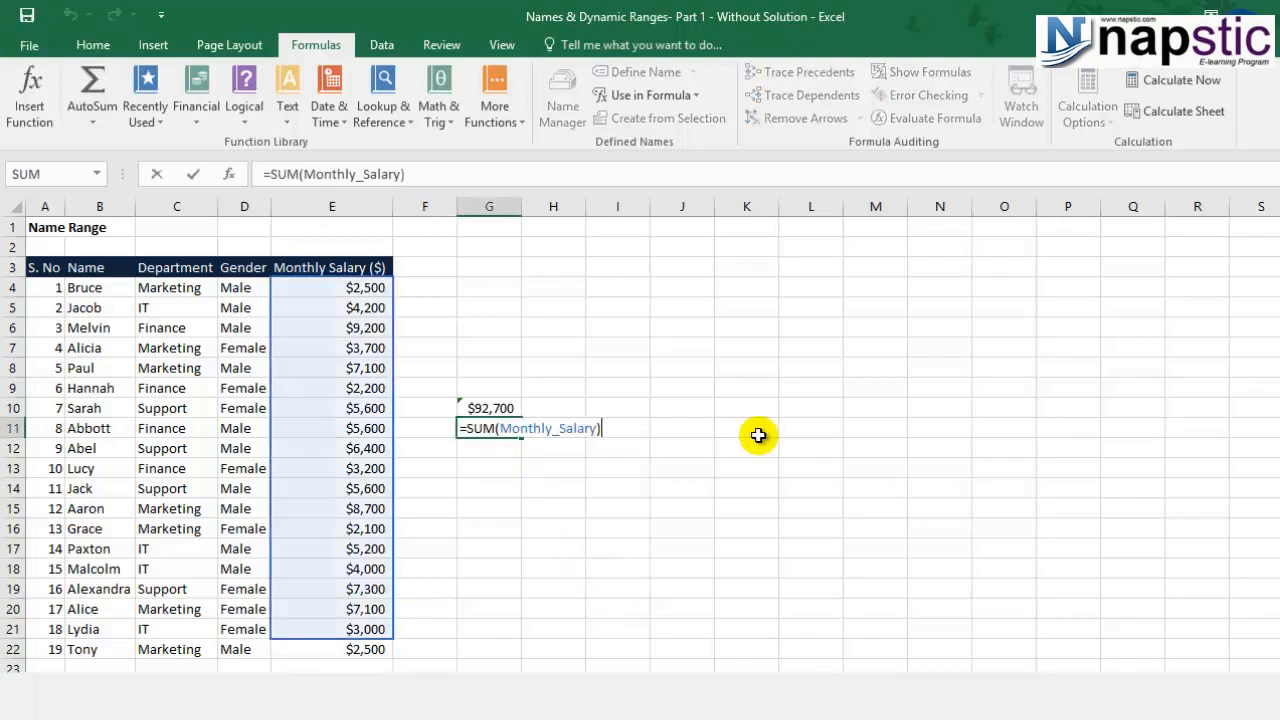